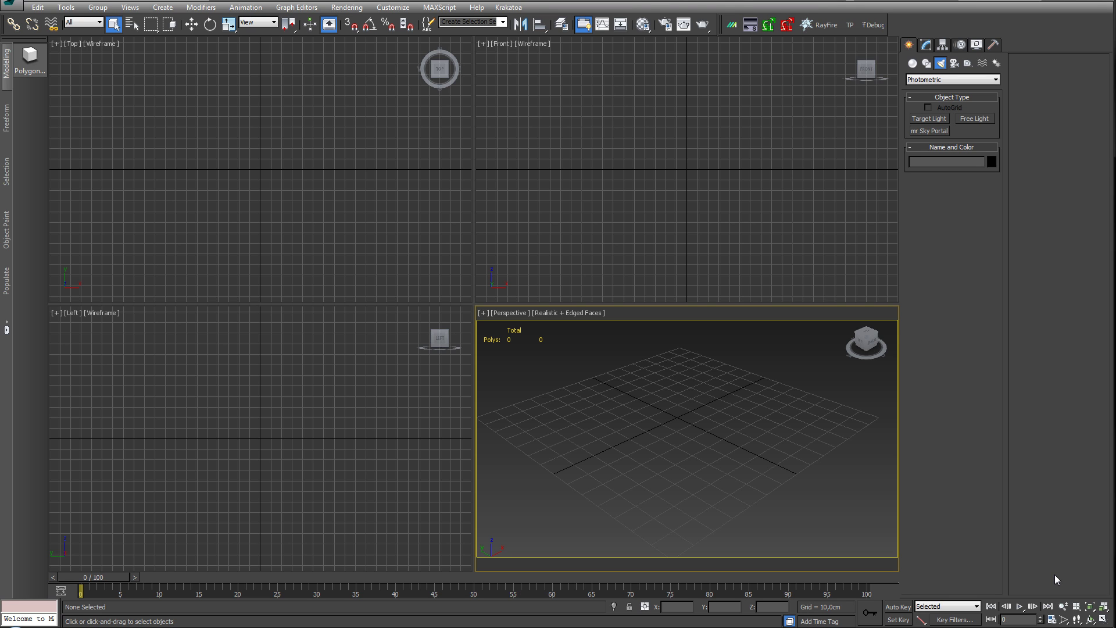
- Switch the light creation category to Standard to view its light types
{"action": "scroll", "coordinate": [711, 472], "scroll_direction": "down", "scroll_amount": 4}
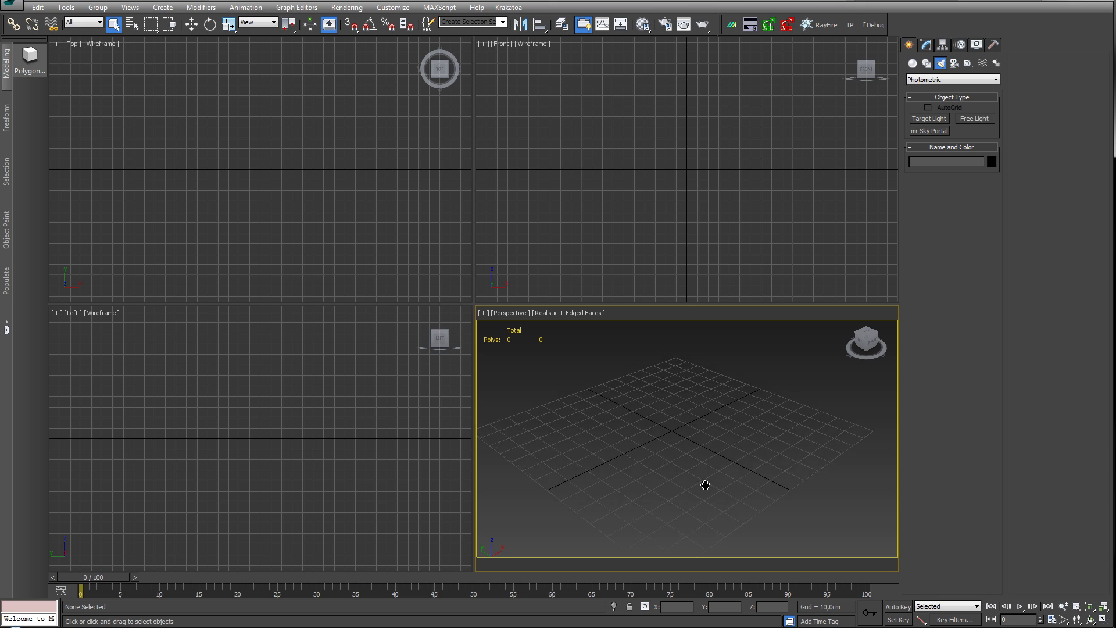
{"action": "middle_click_drag", "start_coordinate": [697, 470], "coordinate": [707, 462]}
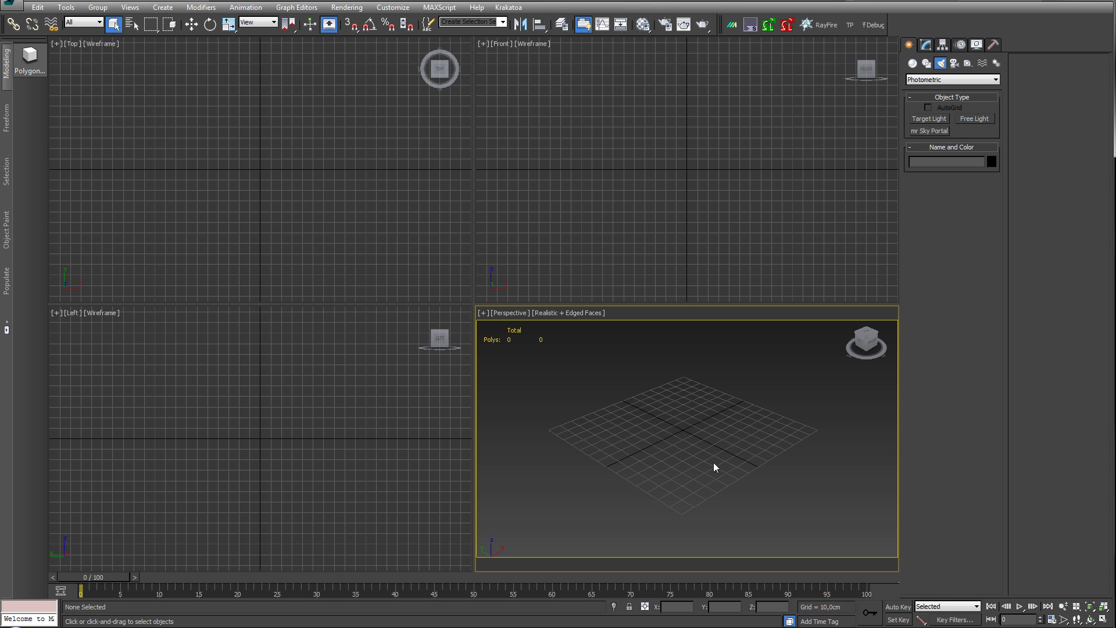
{"action": "middle_click_drag", "start_coordinate": [684, 449], "coordinate": [698, 385]}
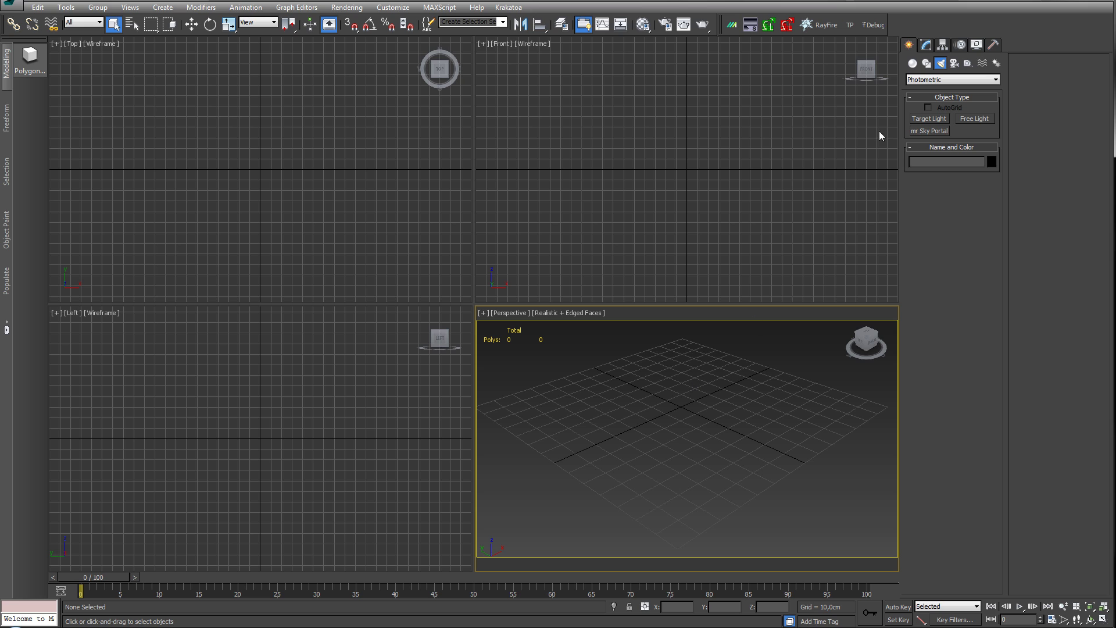
{"action": "left_click", "coordinate": [929, 79]}
{"action": "left_click", "coordinate": [930, 95]}
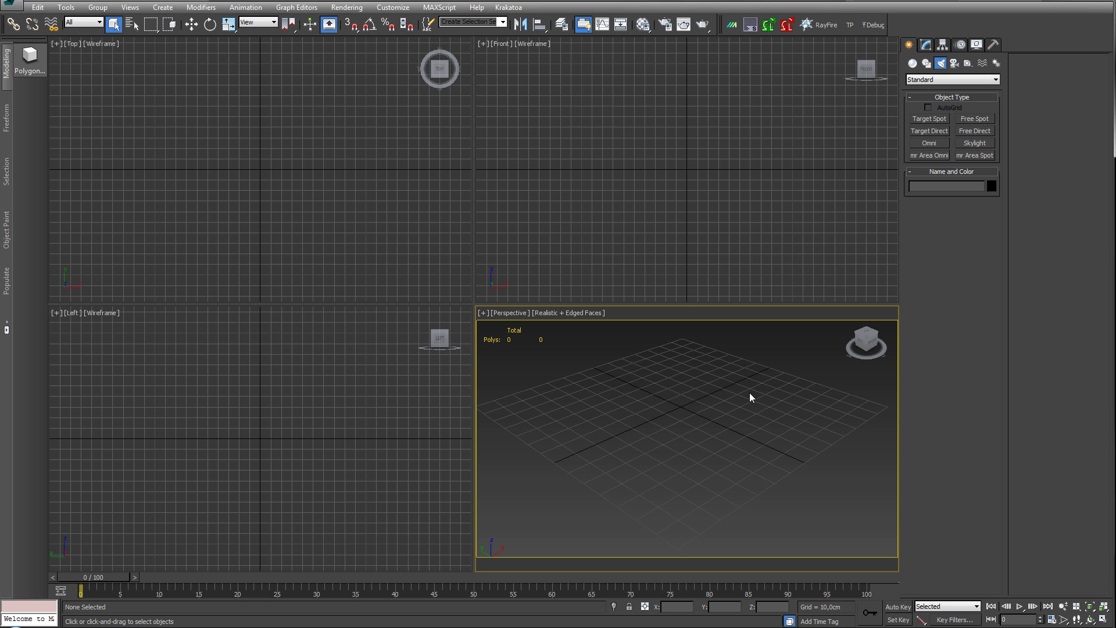
{"action": "middle_click_drag", "start_coordinate": [752, 394], "coordinate": [755, 393]}
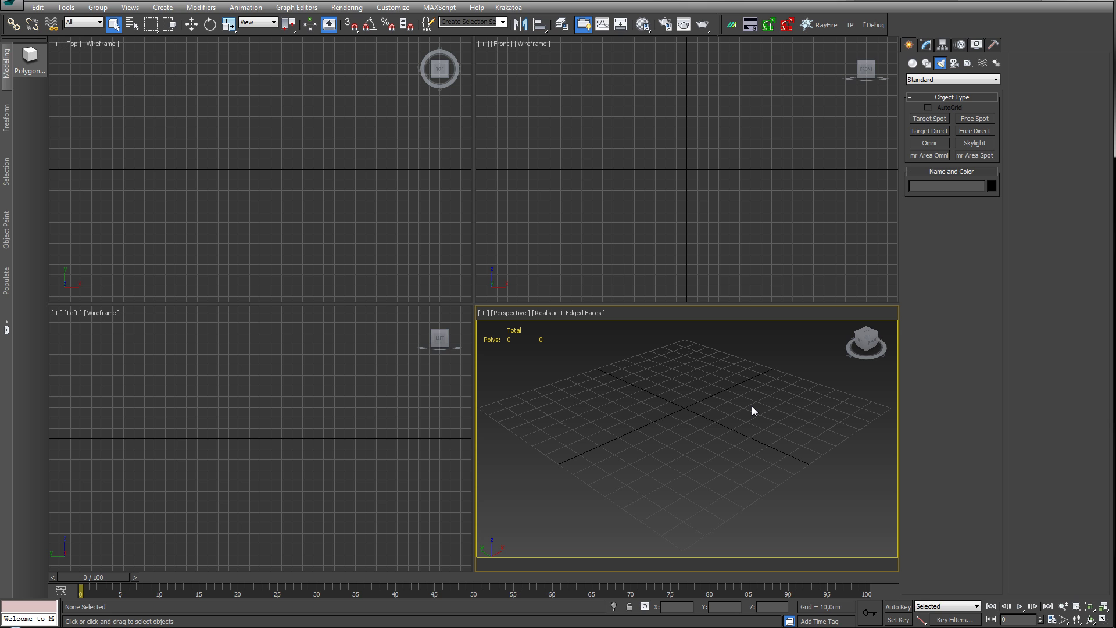
- Open the Material Editor and change the first slot's material type from Standard to Arch & Design
{"action": "left_click", "coordinate": [642, 25]}
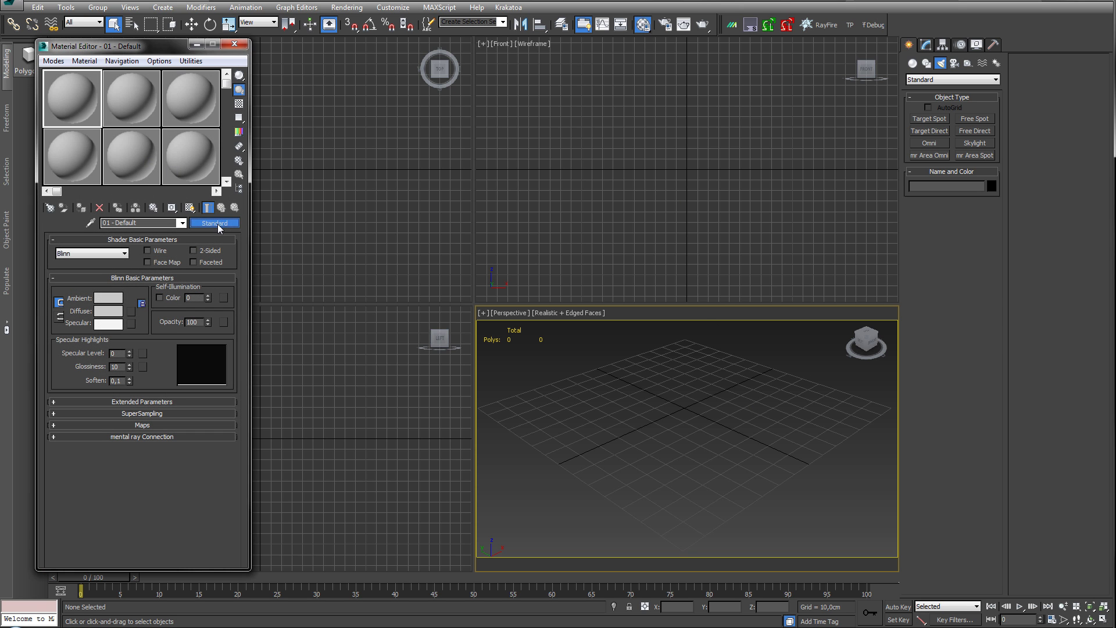
{"action": "left_click", "coordinate": [218, 223]}
{"action": "double_click", "coordinate": [597, 135]}
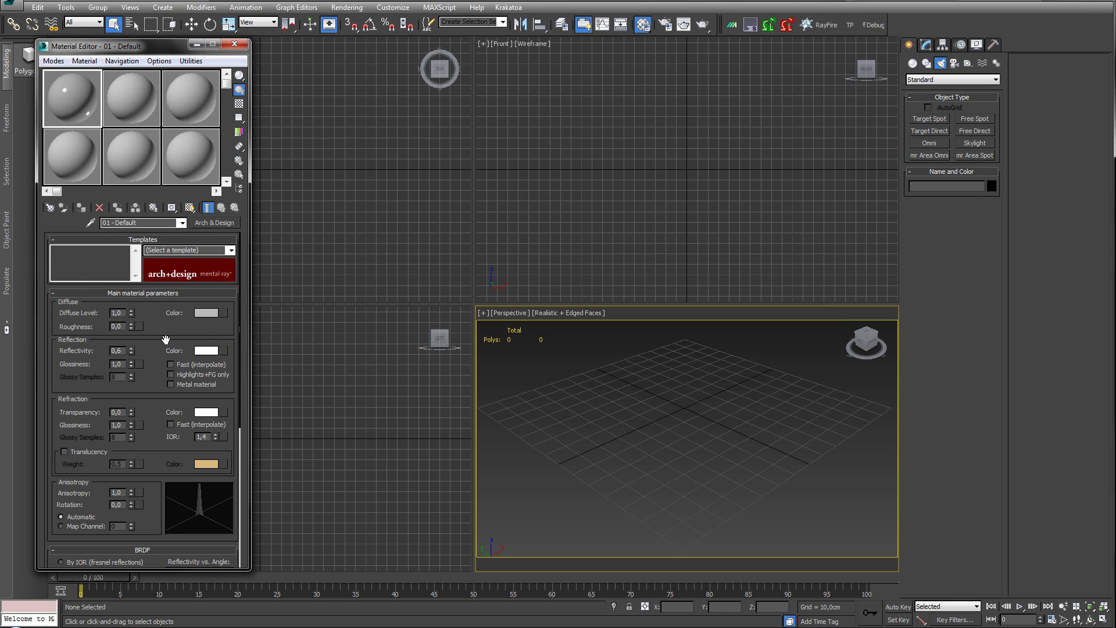
- Look through the Arch & Design material's parameters, expanding the Self Illumination (Glow) section
{"action": "left_click_drag", "start_coordinate": [170, 343], "coordinate": [171, 272]}
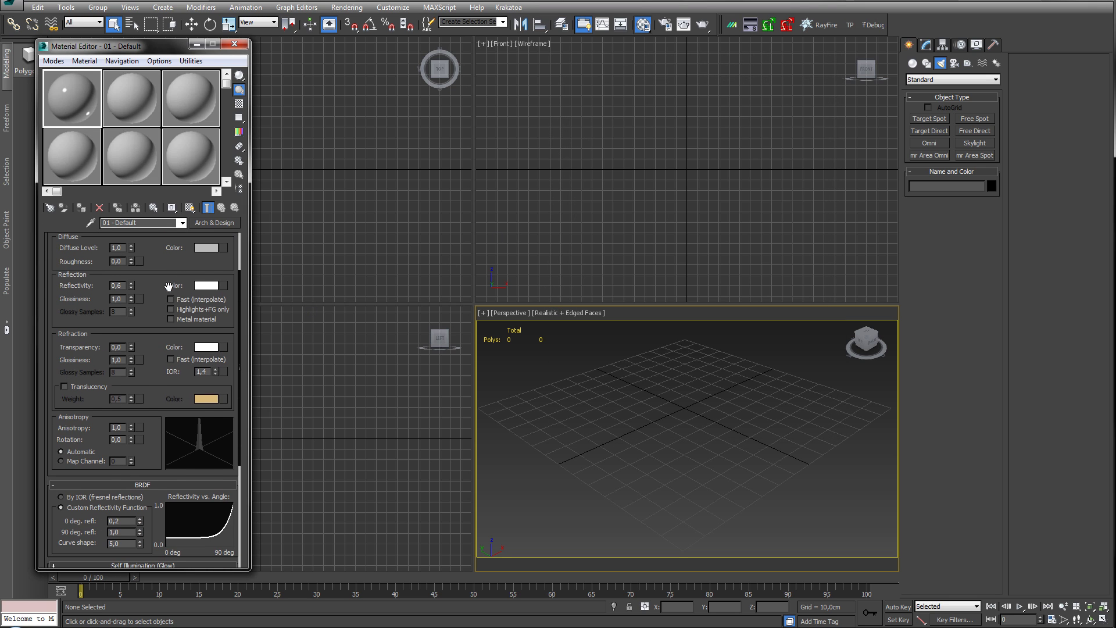
{"action": "left_click_drag", "start_coordinate": [154, 325], "coordinate": [150, 273]}
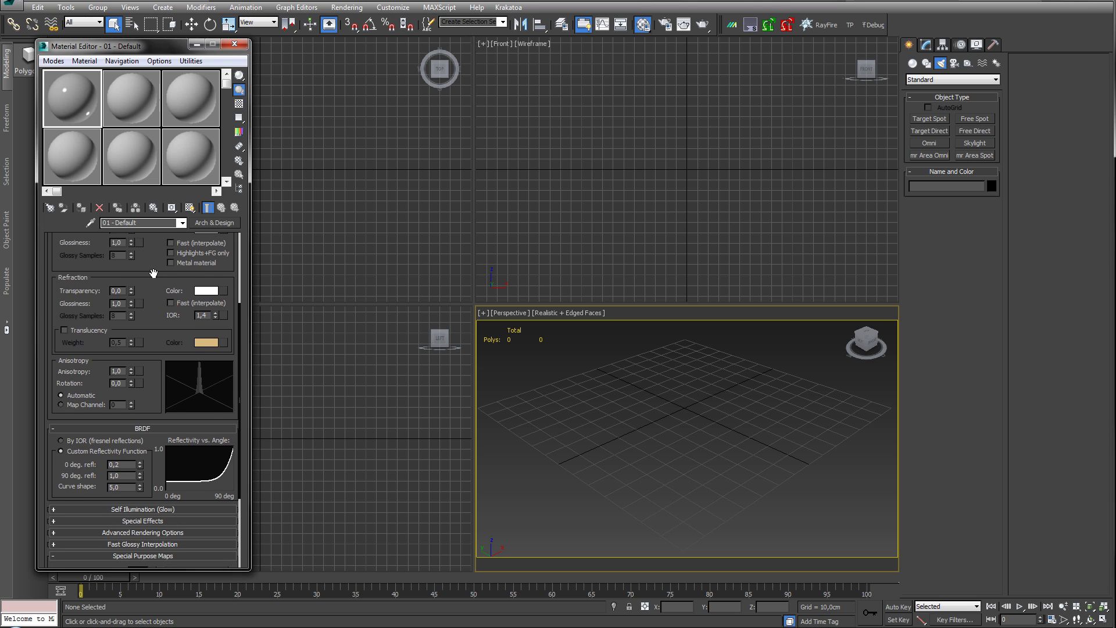
{"action": "left_click_drag", "start_coordinate": [147, 357], "coordinate": [146, 331]}
{"action": "scroll", "coordinate": [139, 342], "scroll_direction": "down", "scroll_amount": 4}
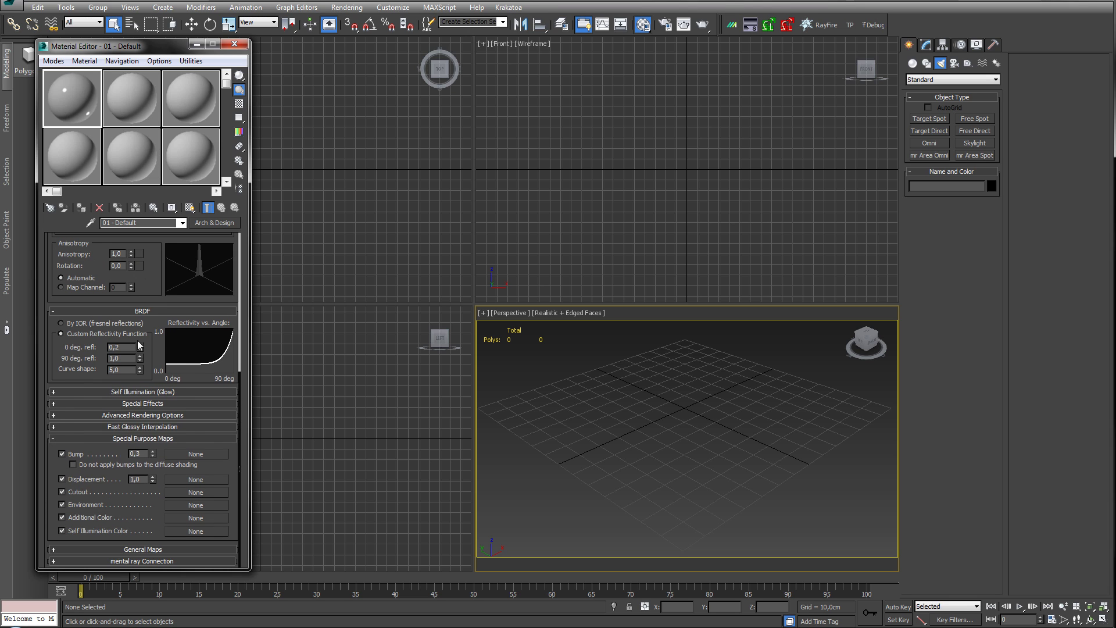
{"action": "left_click", "coordinate": [130, 392]}
{"action": "scroll", "coordinate": [152, 255], "scroll_direction": "up", "scroll_amount": 8}
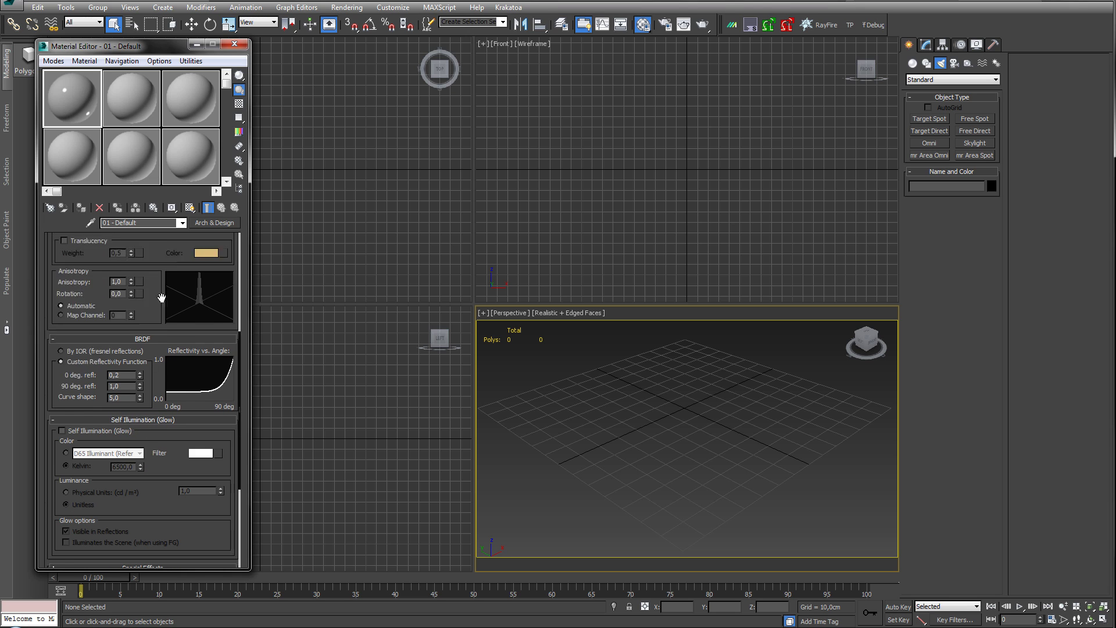
{"action": "scroll", "coordinate": [154, 325], "scroll_direction": "up", "scroll_amount": 2}
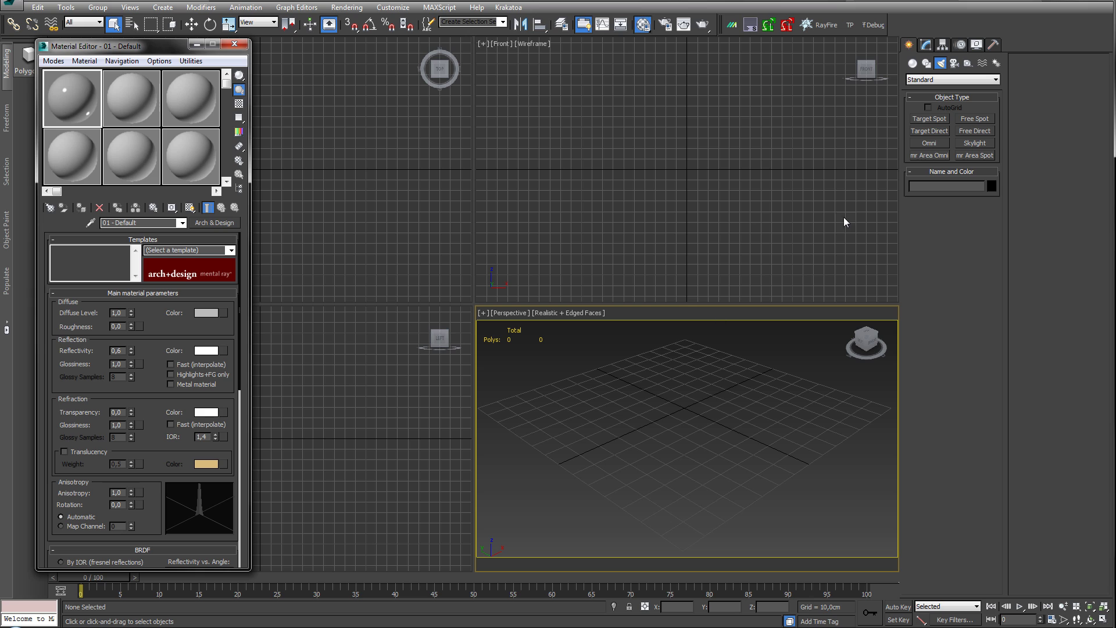
- Examine the photometric mr Sky Portal light's parameters, including the advanced ones, without placing it, and close the Material Editor
{"action": "left_click", "coordinate": [926, 79]}
{"action": "left_click", "coordinate": [922, 88]}
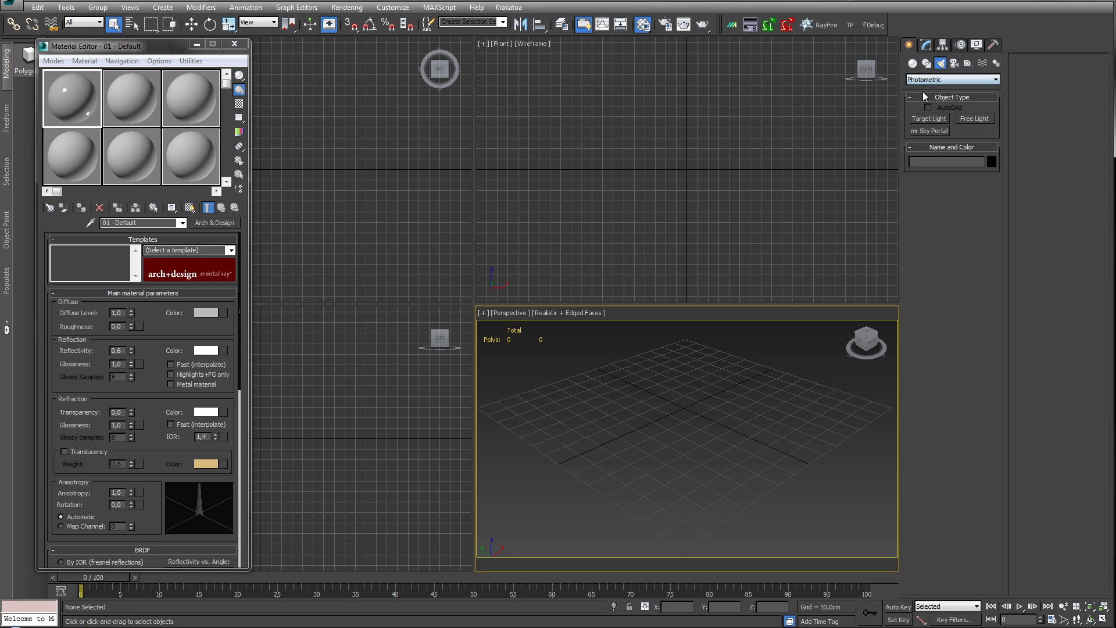
{"action": "left_click", "coordinate": [930, 131]}
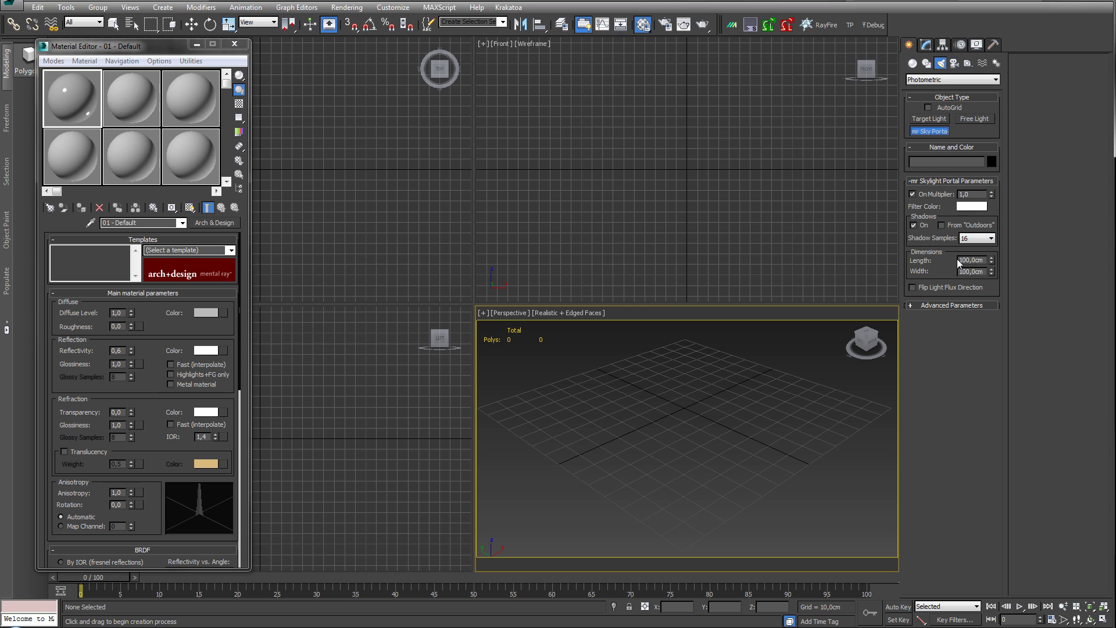
{"action": "left_click", "coordinate": [939, 304]}
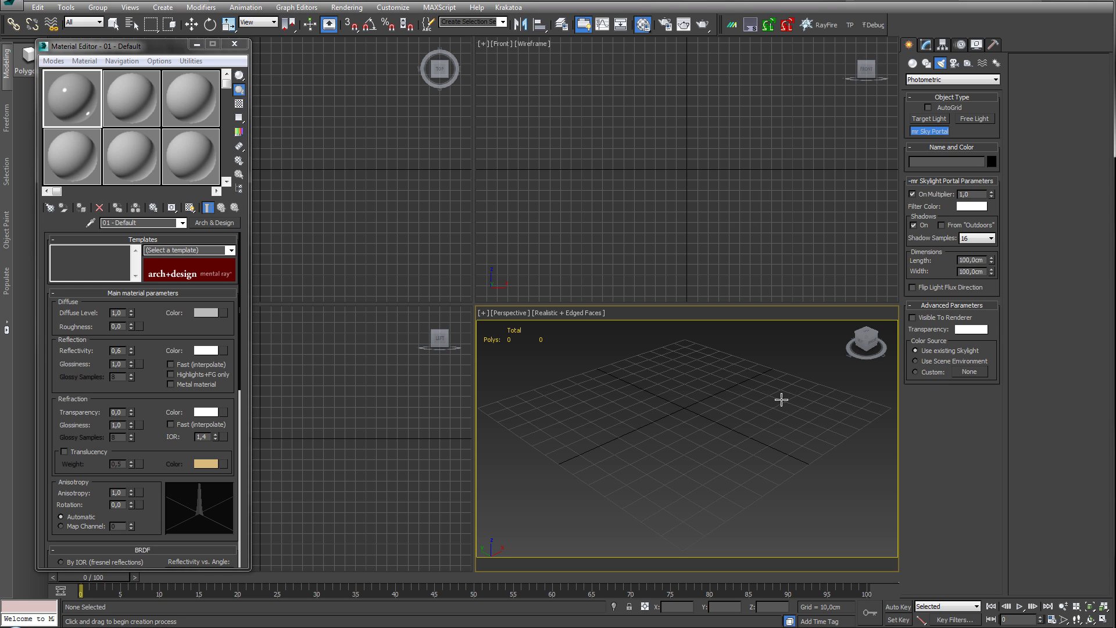
{"action": "middle_click_drag", "start_coordinate": [780, 399], "coordinate": [722, 406]}
{"action": "right_click", "coordinate": [730, 397]}
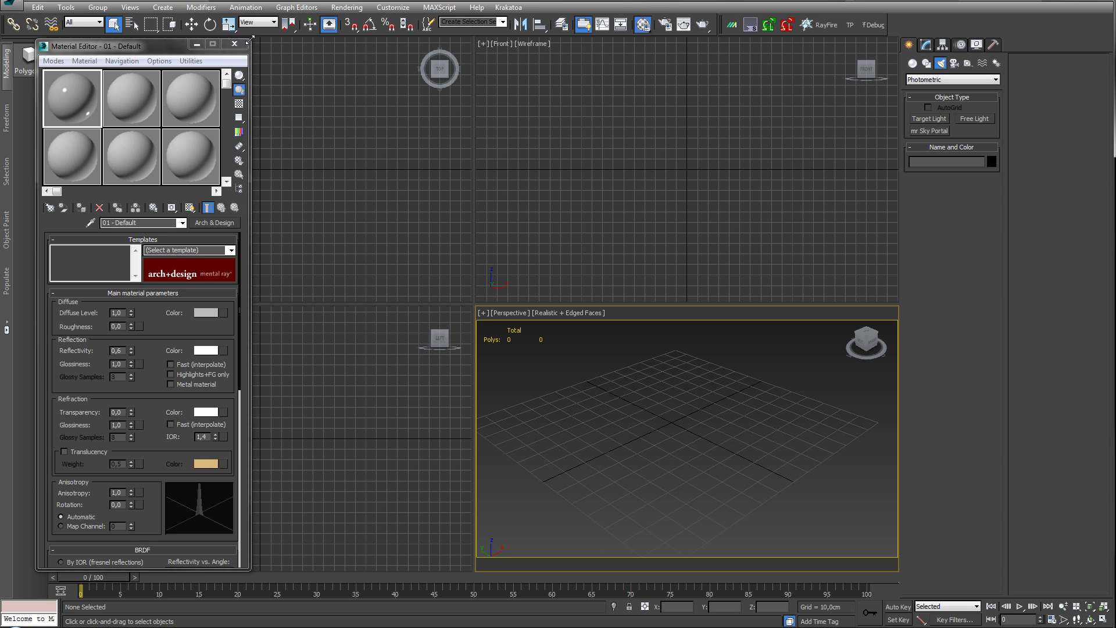
{"action": "key", "text": "m"}
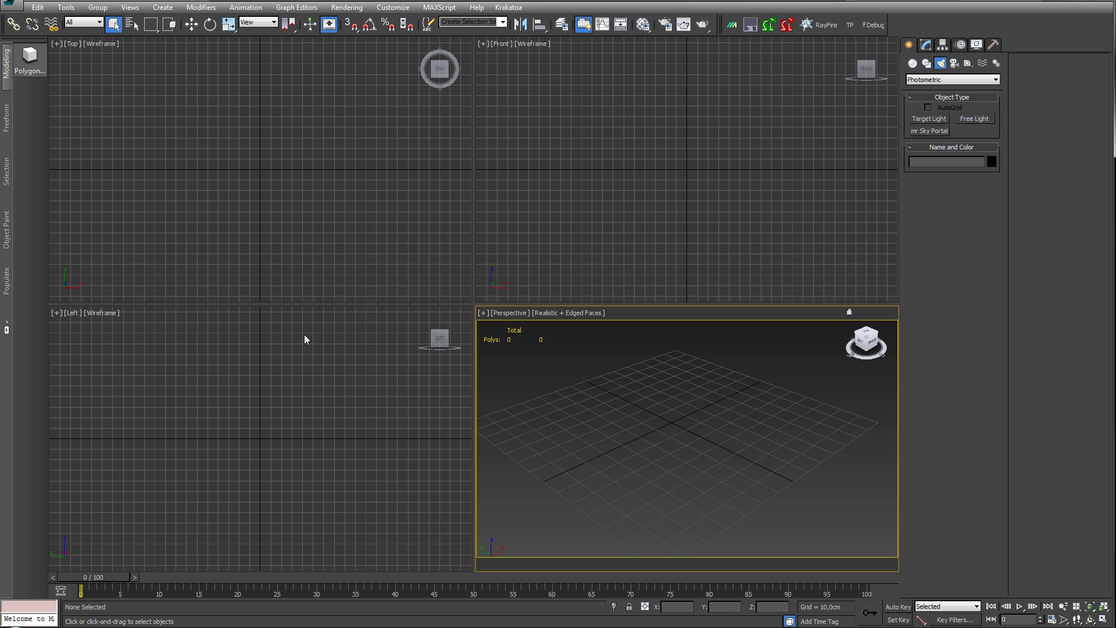
- Draw an L-shaped line in the Left view, with a floor segment and a vertical back segment about 118 cm high
{"action": "scroll", "coordinate": [304, 348], "scroll_direction": "down", "scroll_amount": 5}
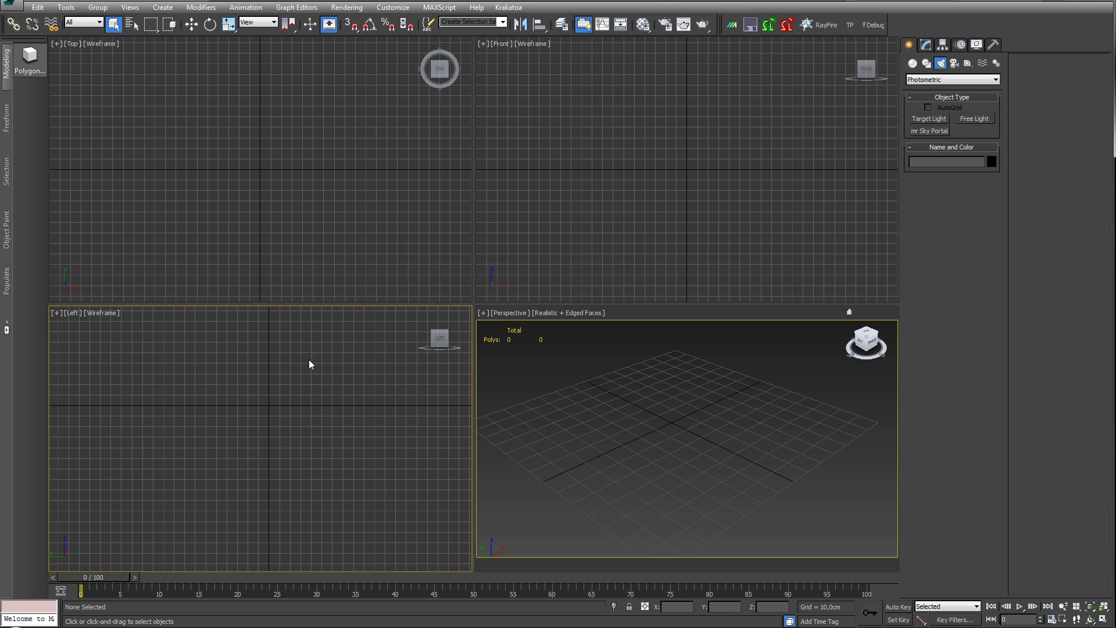
{"action": "left_click", "coordinate": [926, 63]}
{"action": "left_click", "coordinate": [928, 128]}
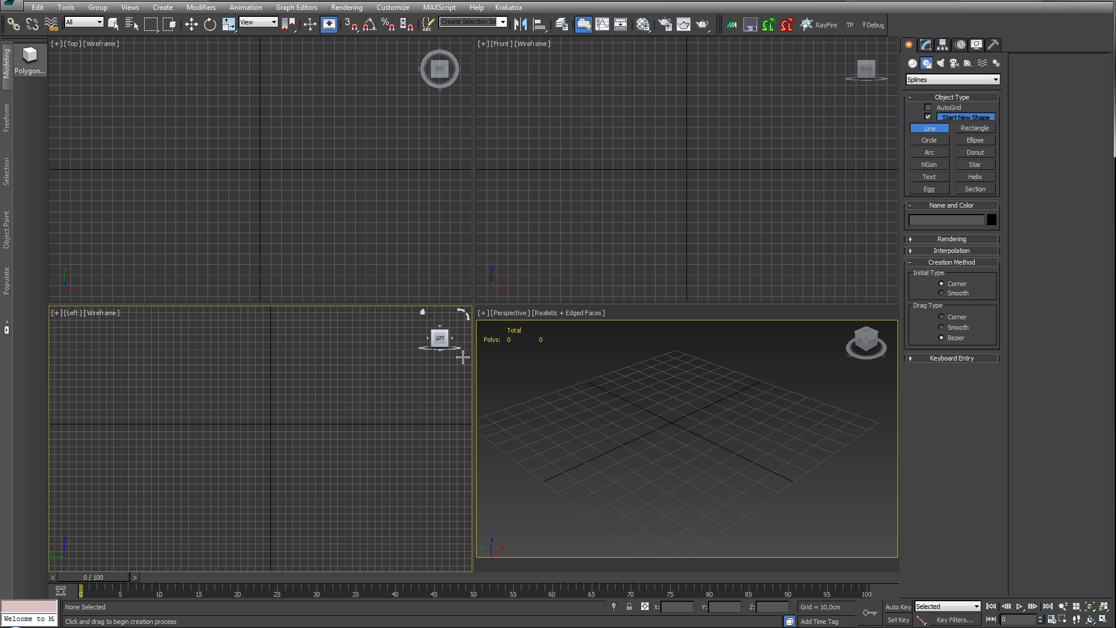
{"action": "left_click", "coordinate": [362, 424]}
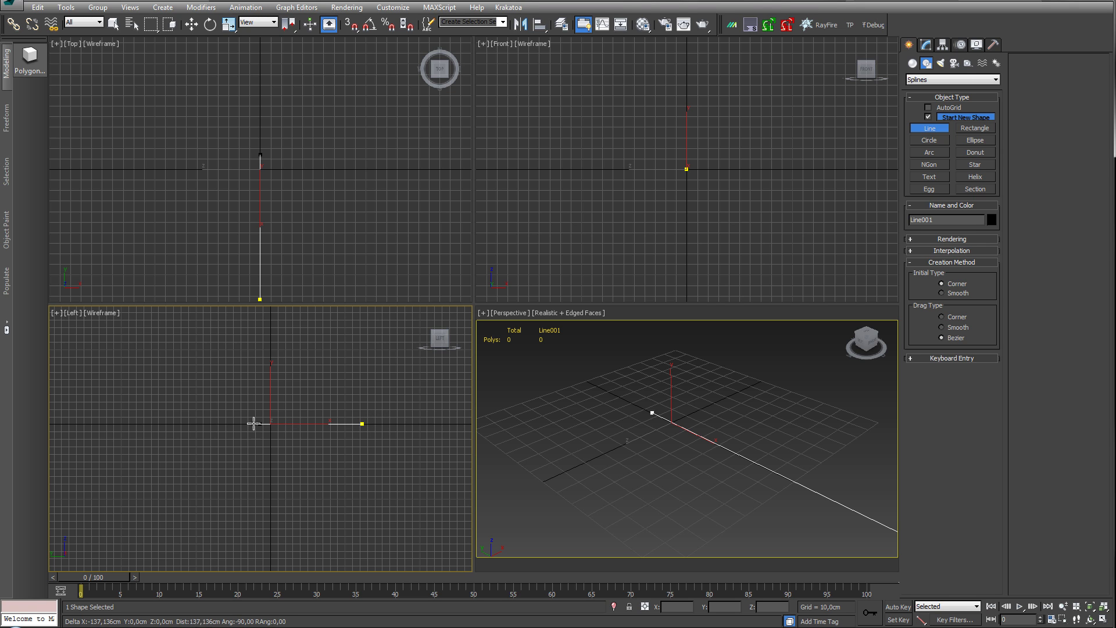
{"action": "left_click", "coordinate": [200, 423]}
{"action": "left_click", "coordinate": [201, 335]}
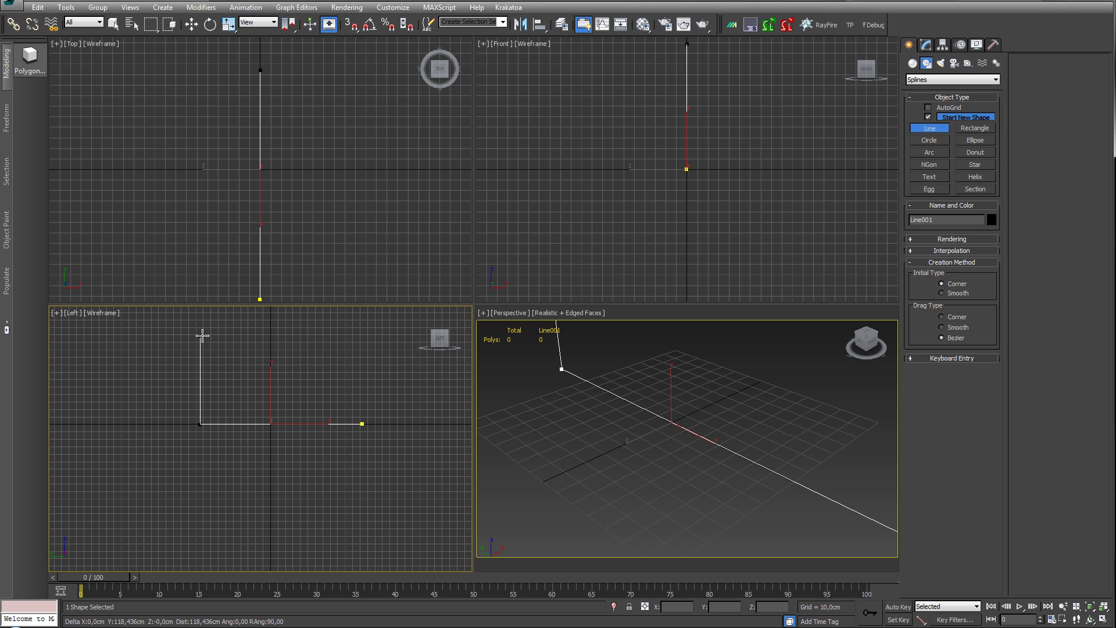
{"action": "right_click", "coordinate": [252, 341]}
- Round the line's corner vertex with a large Fillet to form a curved backdrop profile
{"action": "left_click", "coordinate": [926, 45]}
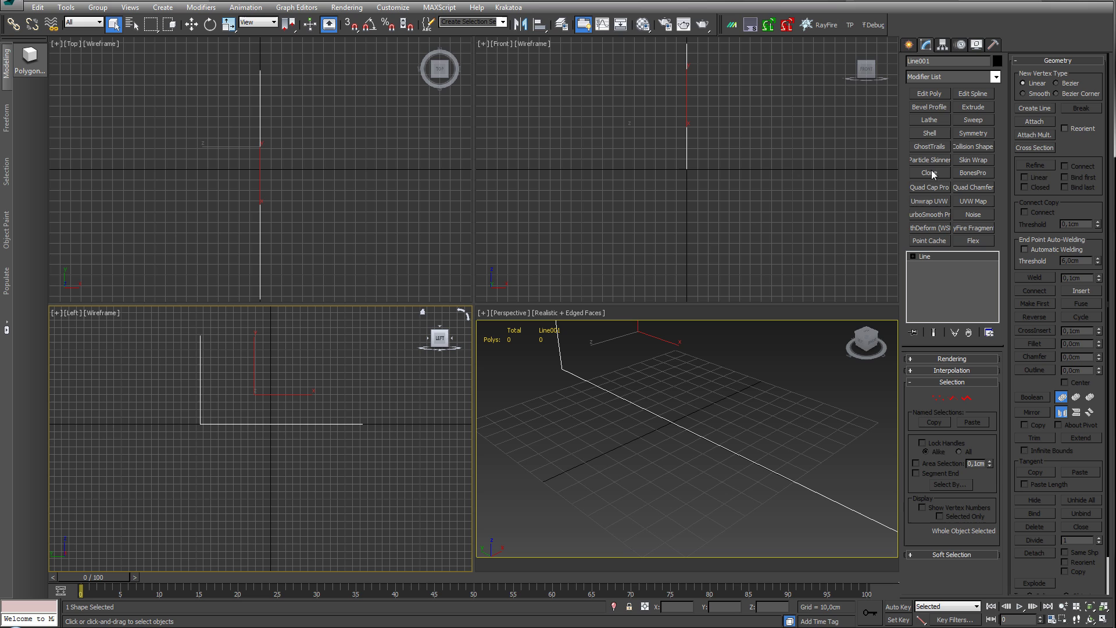
{"action": "left_click", "coordinate": [937, 399]}
{"action": "left_click_drag", "start_coordinate": [175, 386], "coordinate": [222, 457]}
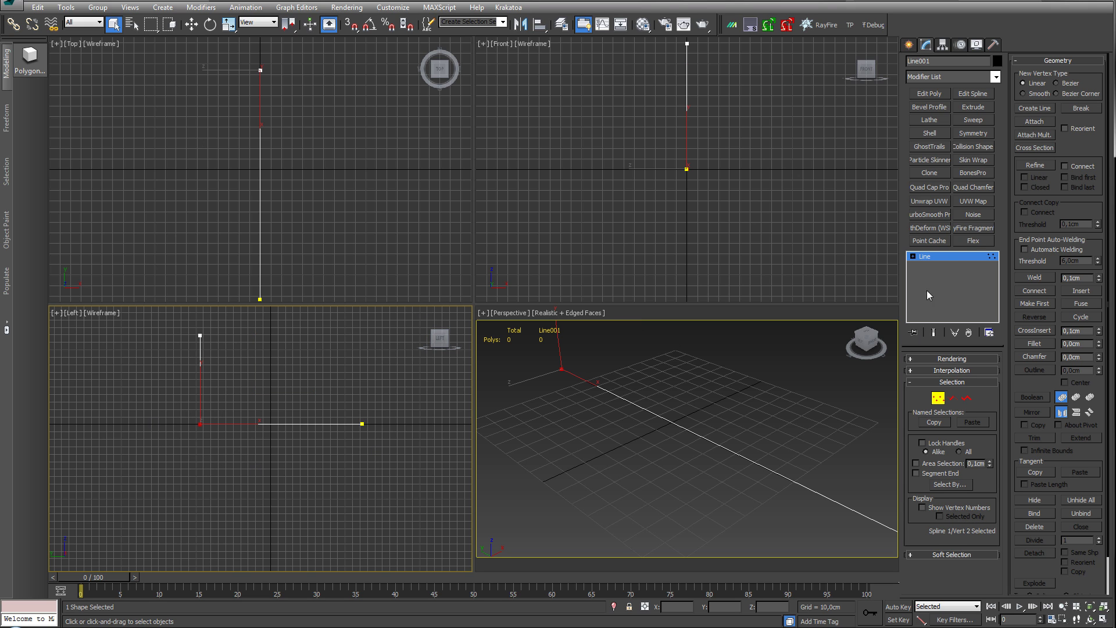
{"action": "left_click", "coordinate": [1034, 343]}
{"action": "left_click_drag", "start_coordinate": [198, 422], "coordinate": [227, 373]}
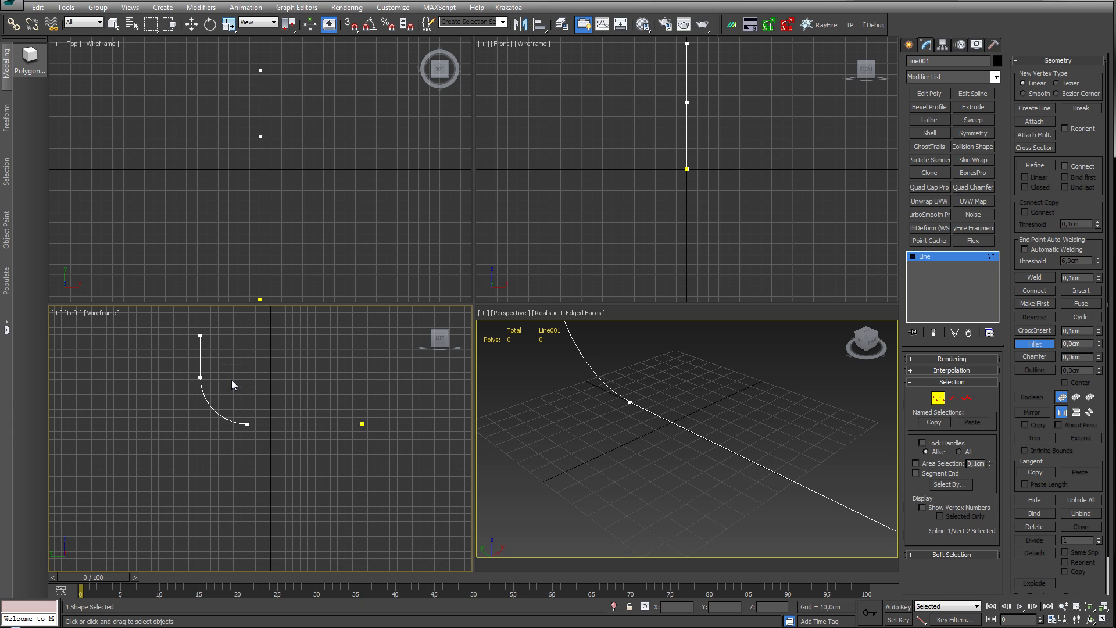
{"action": "left_click", "coordinate": [937, 397]}
- Extrude the curved line by 272.5 cm to make a studio backdrop
{"action": "key", "text": "w"}
{"action": "scroll", "coordinate": [640, 396], "scroll_direction": "down", "scroll_amount": 5}
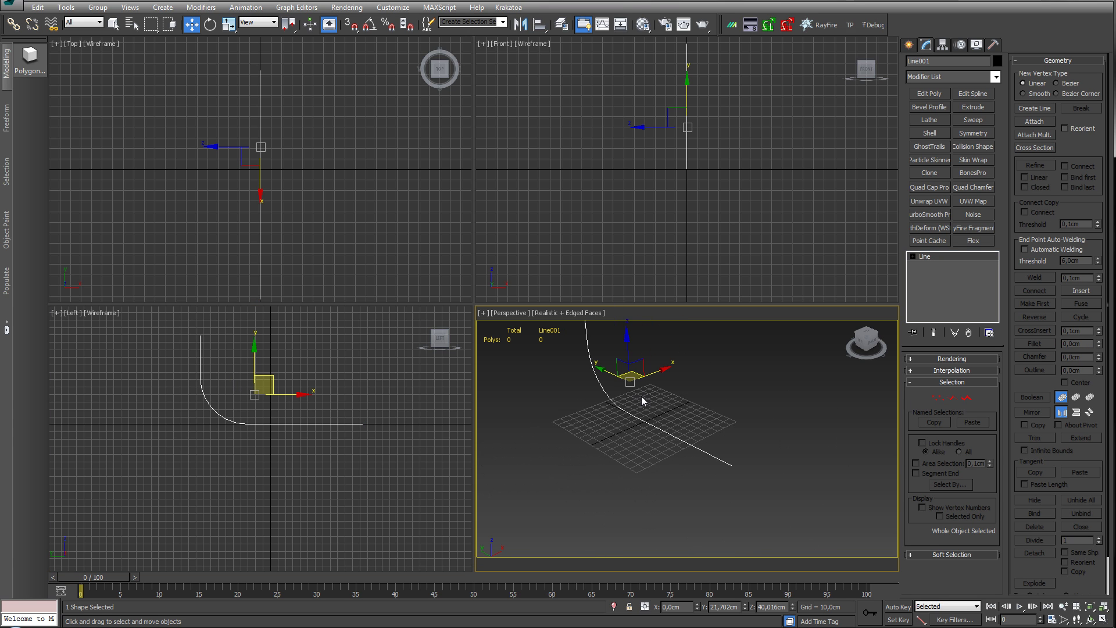
{"action": "middle_click_drag", "start_coordinate": [641, 396], "coordinate": [676, 432]}
{"action": "left_click", "coordinate": [973, 107]}
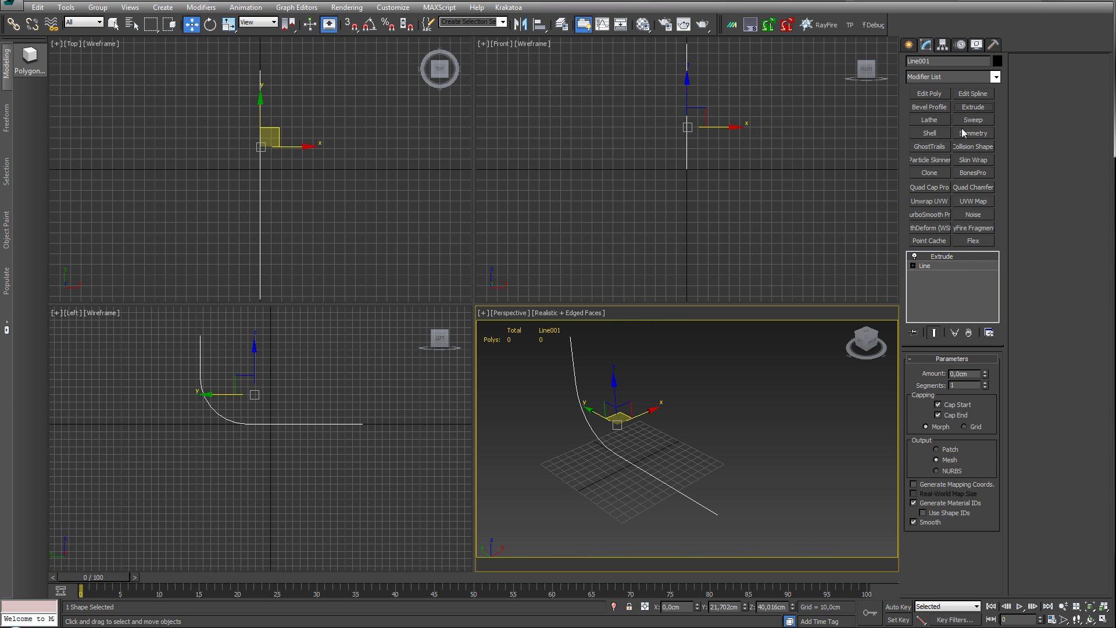
{"action": "left_click_drag", "start_coordinate": [984, 375], "coordinate": [696, 366]}
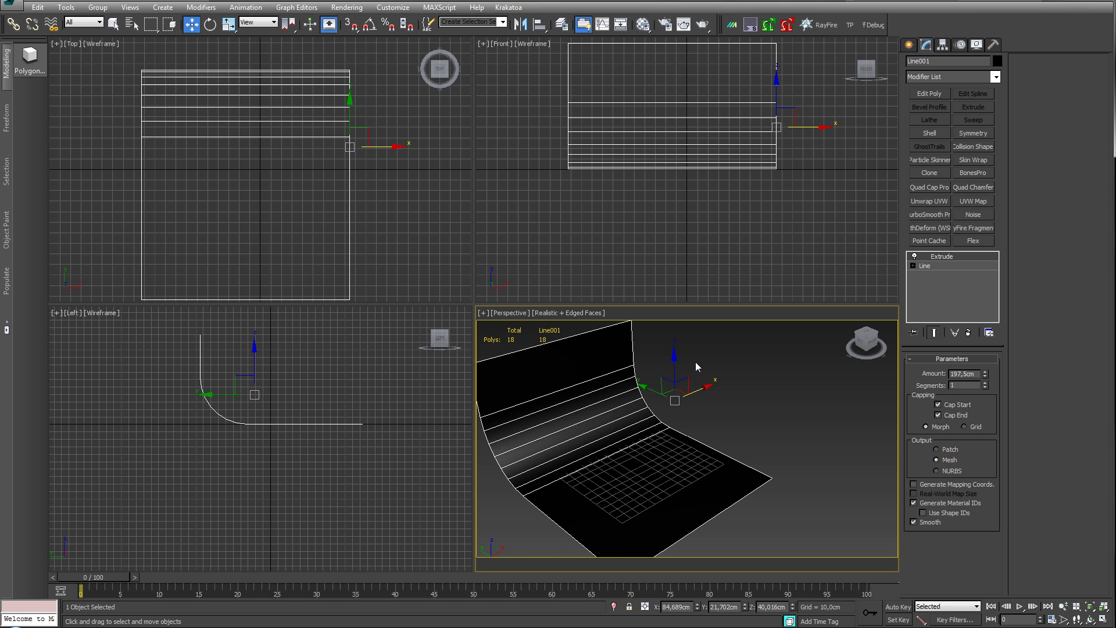
{"action": "mouse_move", "coordinate": [747, 430]}
{"action": "middle_mouse_down", "text": "alt"}
{"action": "mouse_move", "coordinate": [707, 438]}
{"action": "mouse_move", "coordinate": [753, 424]}
{"action": "middle_mouse_up", "text": "alt"}
{"action": "left_click_drag", "start_coordinate": [984, 373], "coordinate": [984, 331]}
{"action": "left_click_drag", "start_coordinate": [930, 379], "coordinate": [930, 378]}
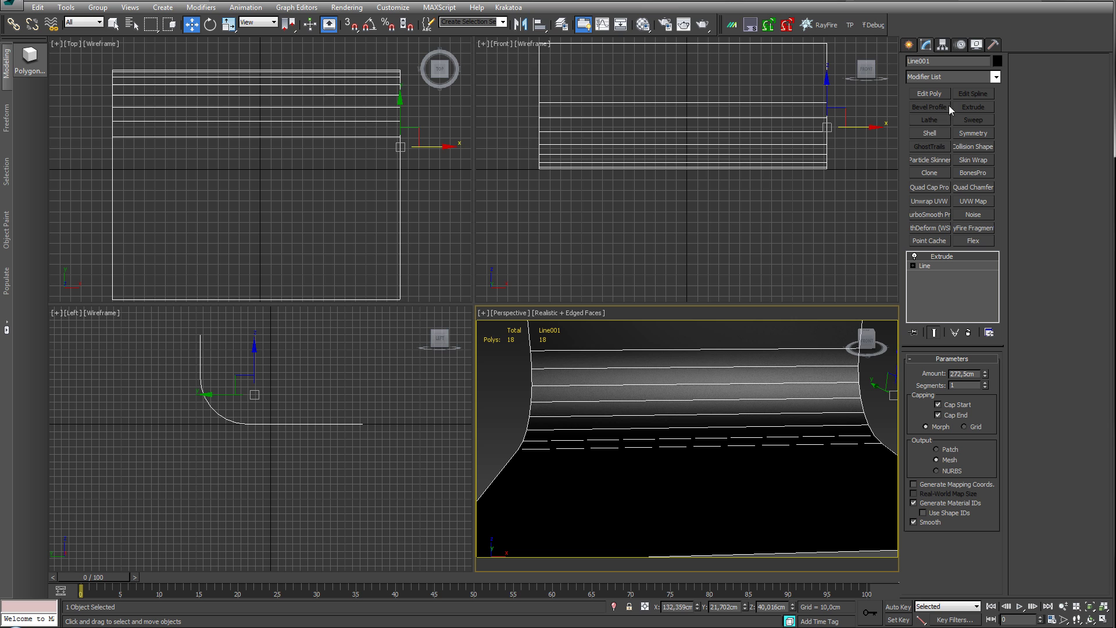
- Create a teapot with a radius of about 33 cm on the backdrop's floor and set its segments to 12
{"action": "left_click", "coordinate": [910, 45]}
{"action": "left_click", "coordinate": [913, 64]}
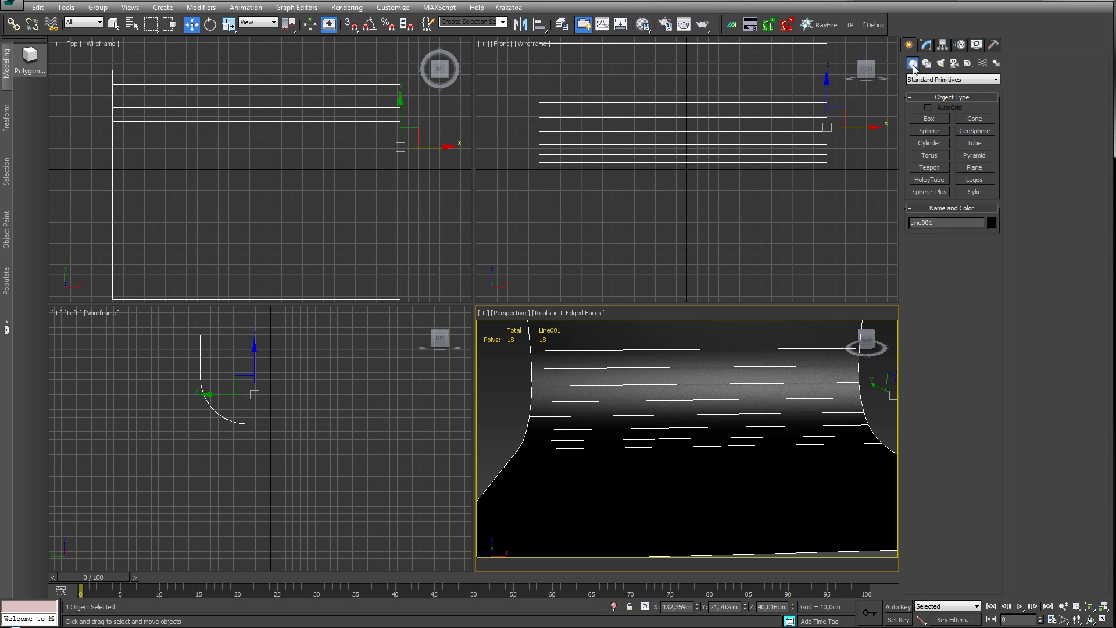
{"action": "left_click", "coordinate": [929, 168]}
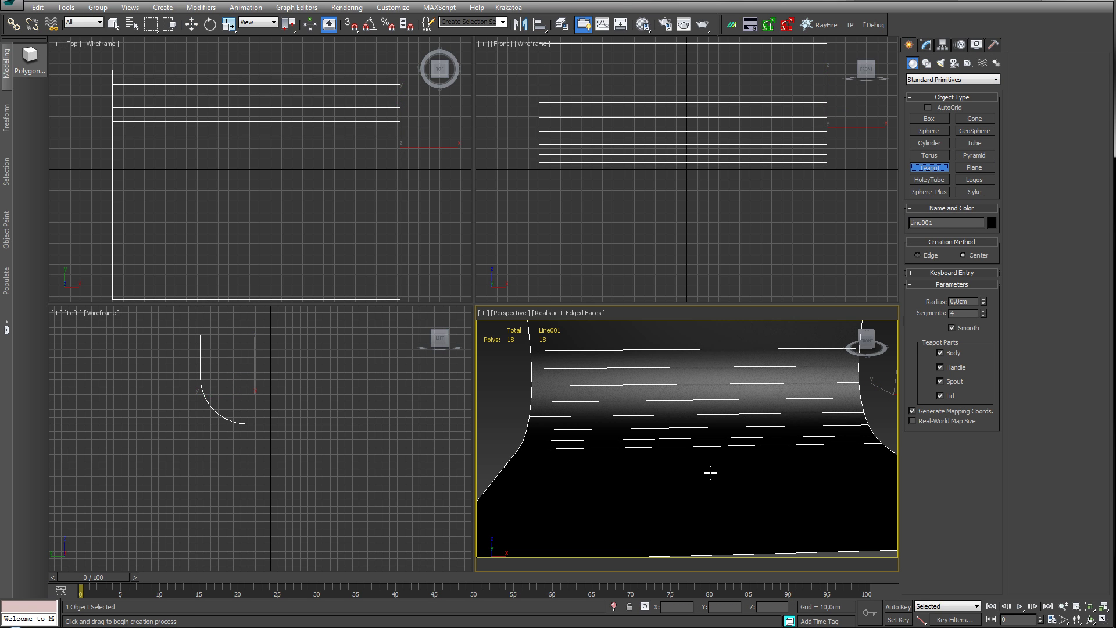
{"action": "left_click_drag", "start_coordinate": [710, 471], "coordinate": [726, 492]}
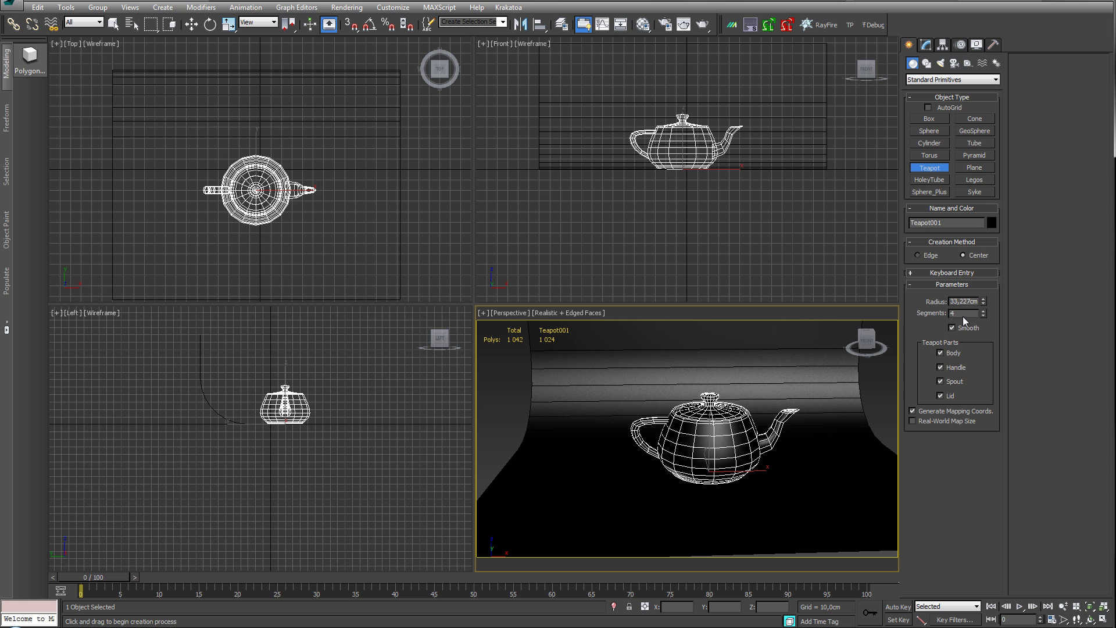
{"action": "double_click", "coordinate": [953, 313]}
{"action": "type", "text": "12"}
{"action": "key", "text": "Return"}
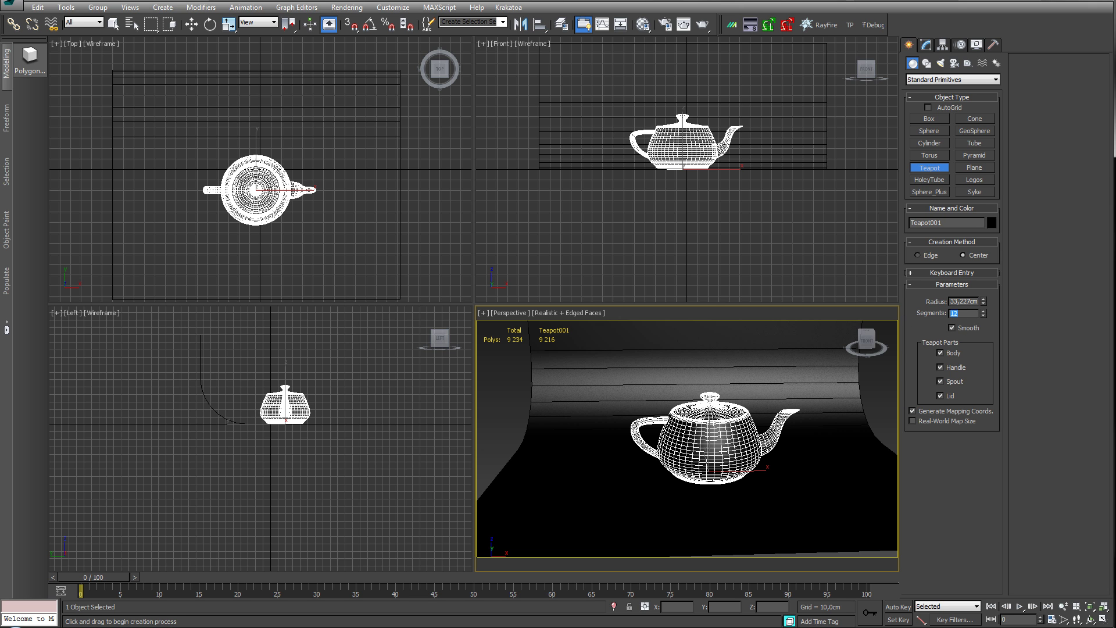
- Widen the backdrop by increasing its Extrude amount and move it along X to centre it around the teapot
{"action": "scroll", "coordinate": [777, 509], "scroll_direction": "up", "scroll_amount": 5}
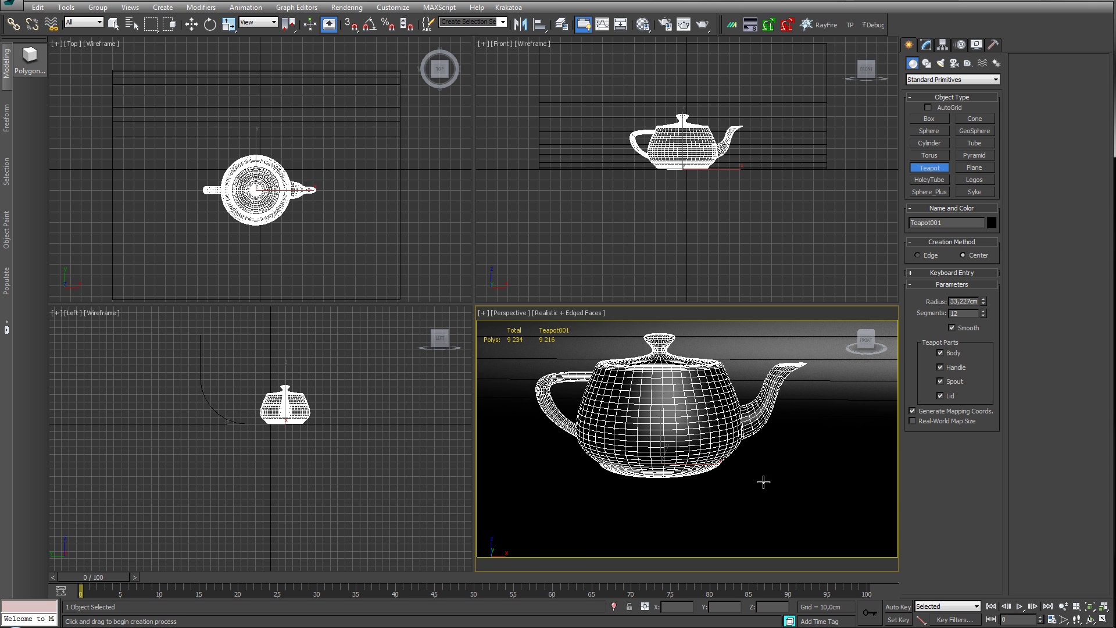
{"action": "middle_click_drag", "start_coordinate": [763, 481], "coordinate": [802, 500], "text": "alt"}
{"action": "left_click", "coordinate": [877, 414]}
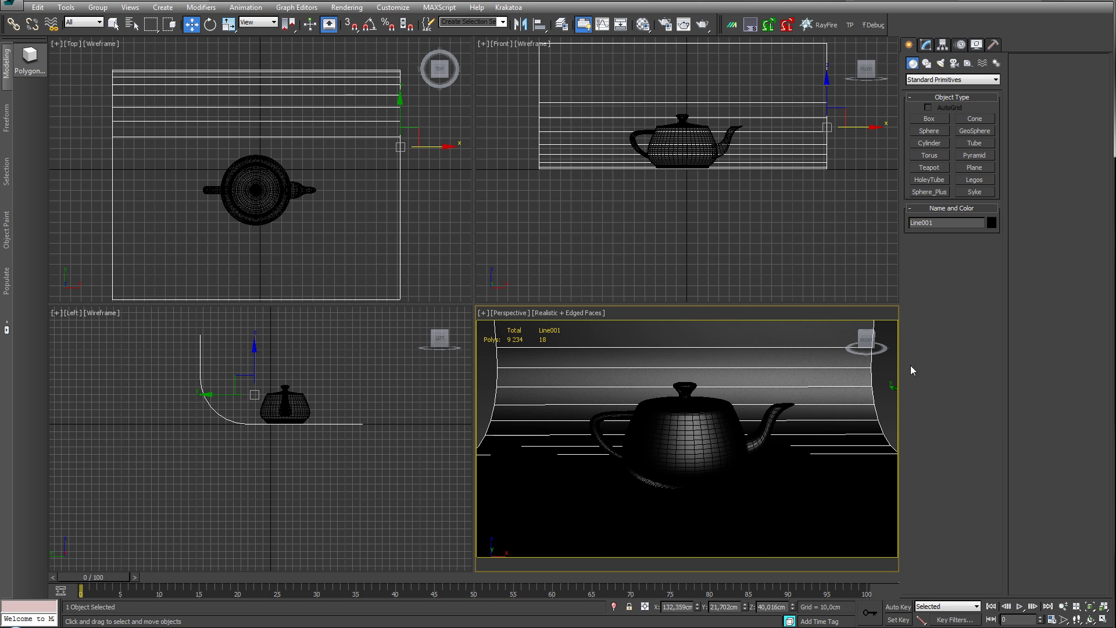
{"action": "left_click", "coordinate": [925, 47]}
{"action": "left_click_drag", "start_coordinate": [984, 373], "coordinate": [985, 343]}
{"action": "left_click_drag", "start_coordinate": [424, 146], "coordinate": [486, 156]}
- Move the teapot along X towards the backdrop's centre and rotate it about its vertical axis to angle the spout towards the viewer
{"action": "middle_click_drag", "start_coordinate": [663, 441], "coordinate": [717, 448]}
{"action": "scroll", "coordinate": [715, 453], "scroll_direction": "up", "scroll_amount": 2}
{"action": "left_click", "coordinate": [656, 452]}
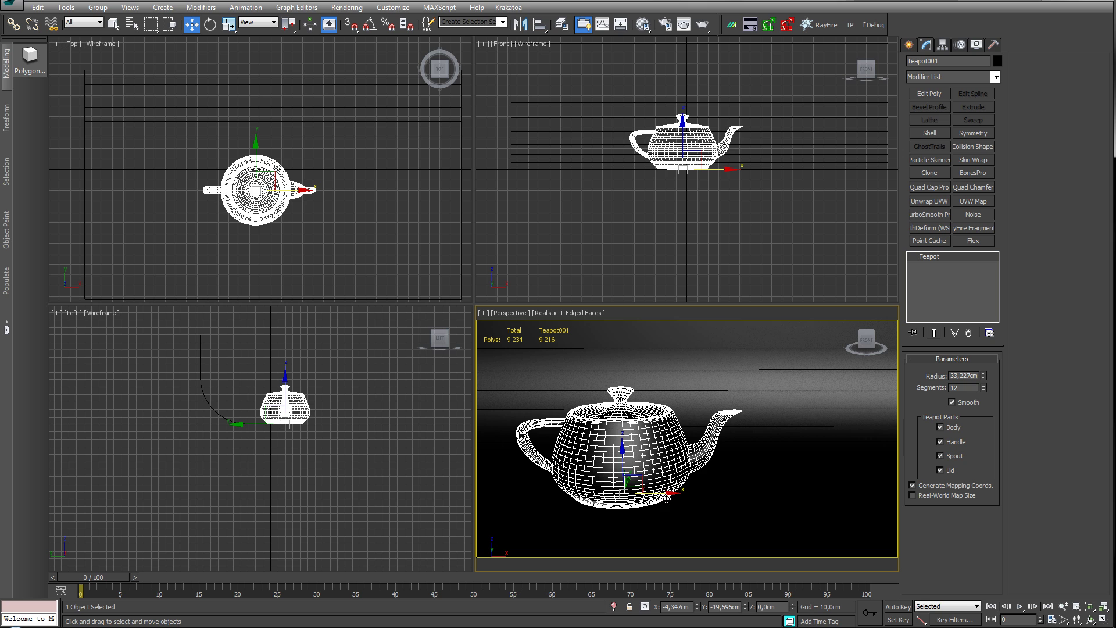
{"action": "left_click_drag", "start_coordinate": [666, 496], "coordinate": [719, 452]}
{"action": "key", "text": "e"}
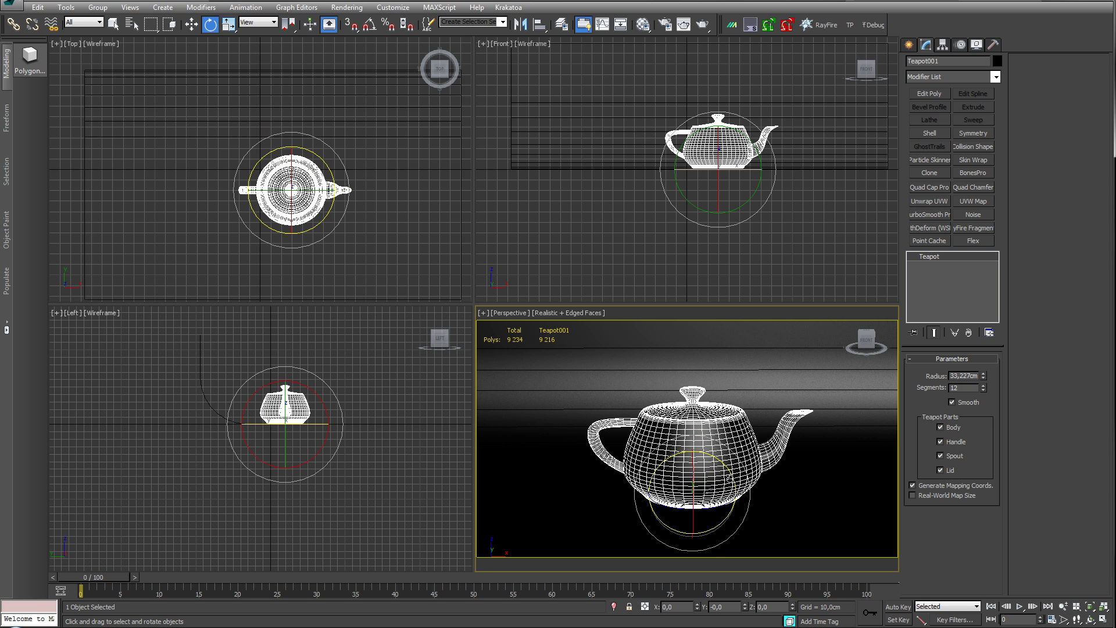
{"action": "left_click_drag", "start_coordinate": [717, 500], "coordinate": [755, 488]}
{"action": "left_click", "coordinate": [774, 482]}
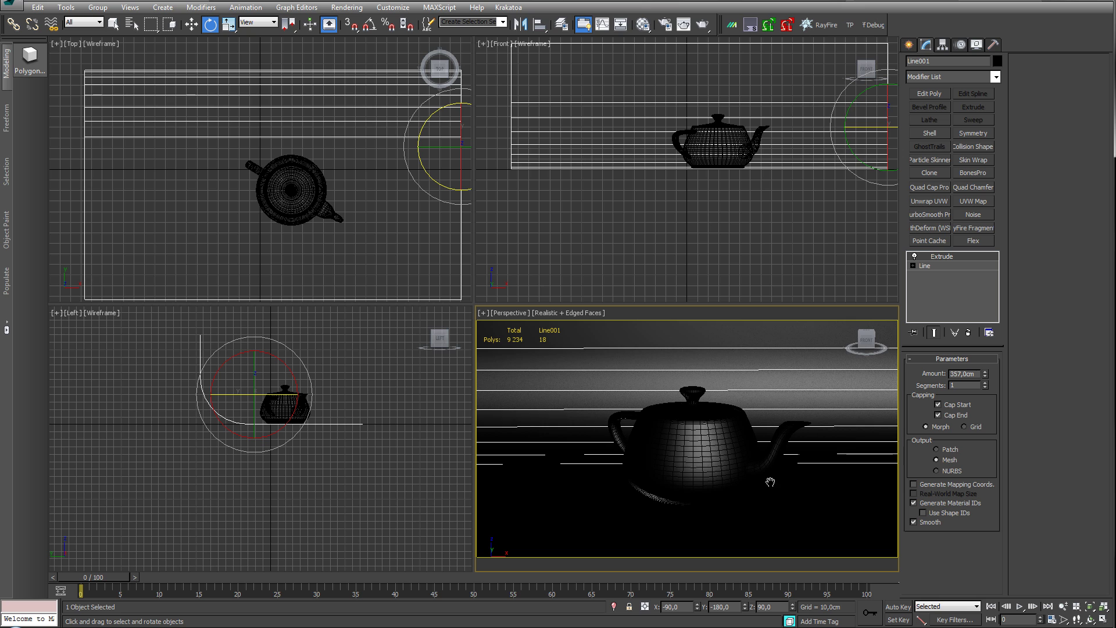
{"action": "middle_click_drag", "start_coordinate": [770, 482], "coordinate": [767, 475], "text": "alt"}
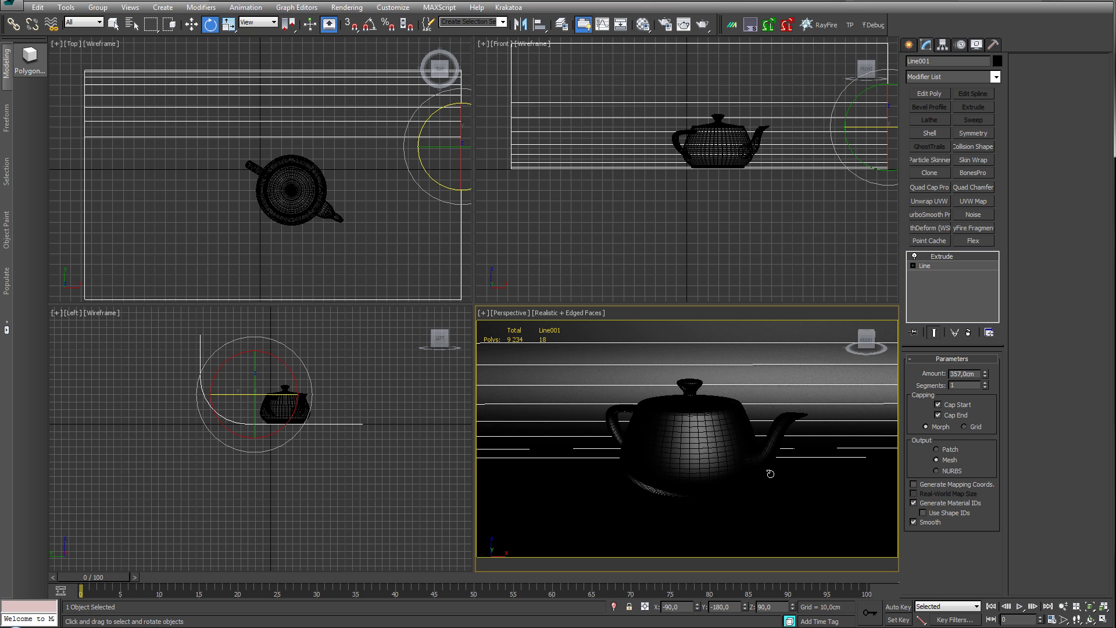
- Assign the 01 - Default Arch & Design material to the teapot and make its diffuse colour dark blue with hue 0.607, saturation 1.0 and value 0.144
{"action": "left_click", "coordinate": [642, 24]}
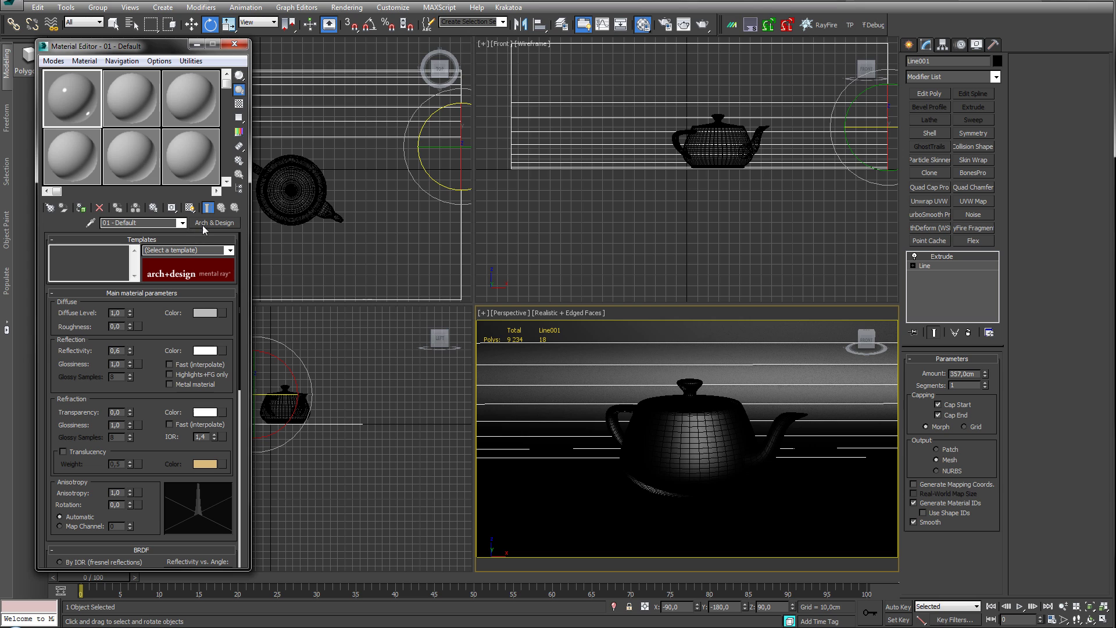
{"action": "mouse_move", "coordinate": [69, 89]}
{"action": "left_mouse_down"}
{"action": "mouse_move", "coordinate": [703, 468]}
{"action": "mouse_move", "coordinate": [668, 457]}
{"action": "left_mouse_up"}
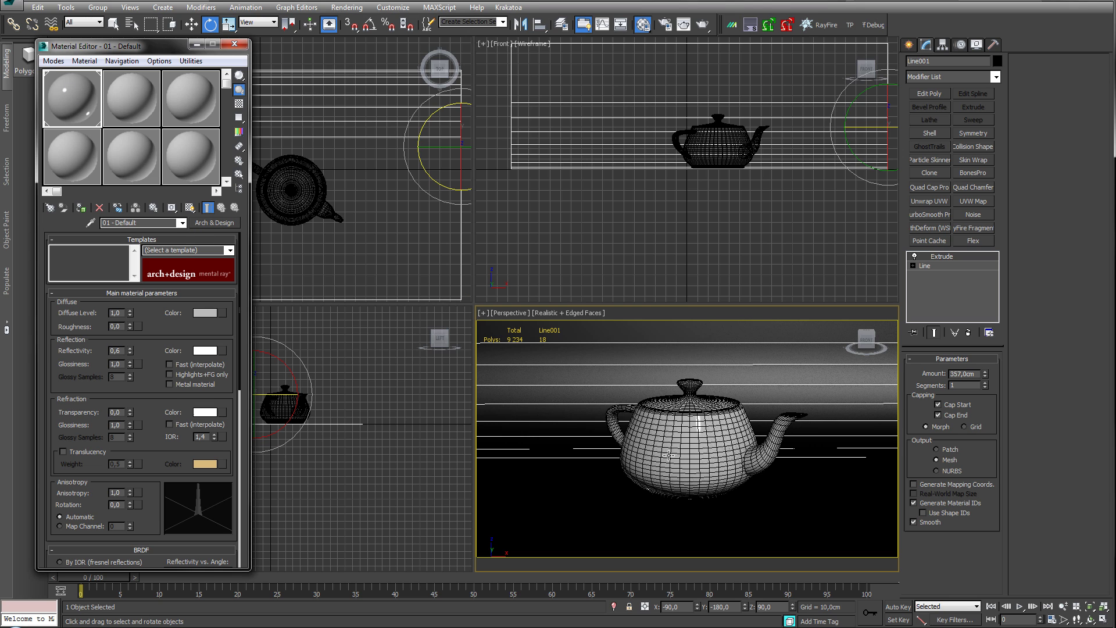
{"action": "left_click", "coordinate": [205, 313]}
{"action": "left_click_drag", "start_coordinate": [275, 23], "coordinate": [288, 23]}
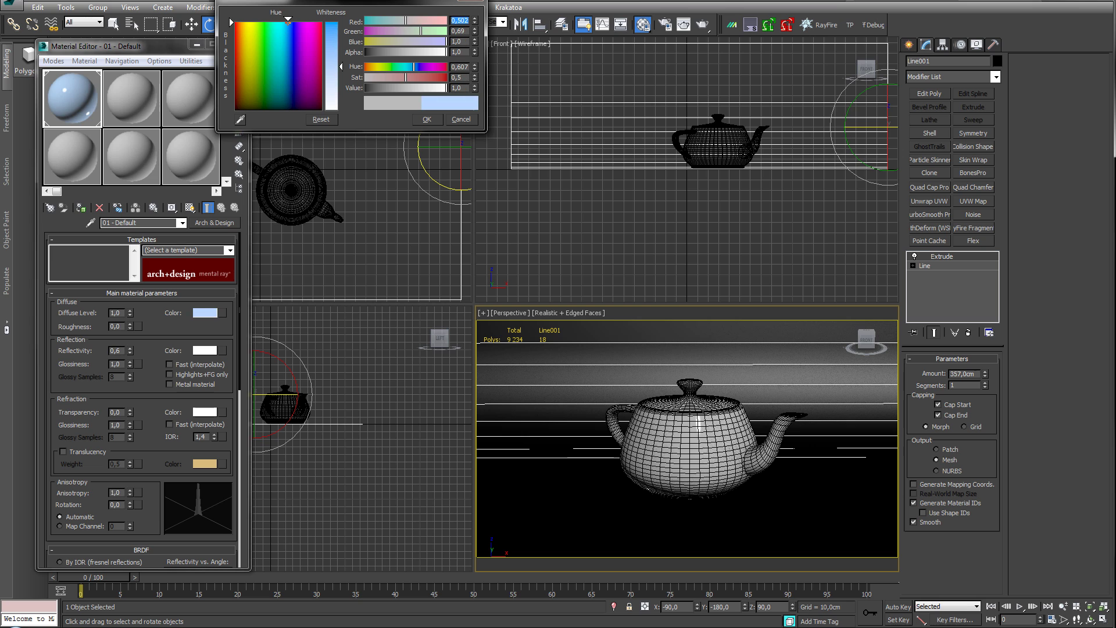
{"action": "left_click_drag", "start_coordinate": [447, 88], "coordinate": [376, 92]}
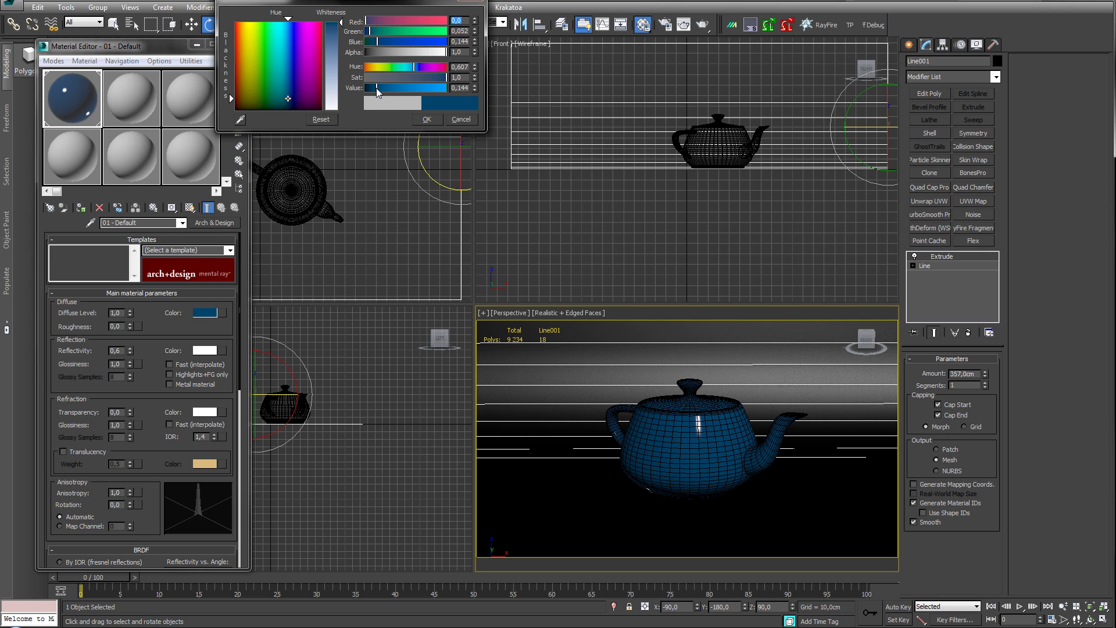
{"action": "left_click", "coordinate": [426, 119]}
- Set the teapot material's BRDF to By IOR (fresnel reflections) with an IOR of 1.72, and preview it against a checkered background
{"action": "scroll", "coordinate": [118, 291], "scroll_direction": "down", "scroll_amount": 2}
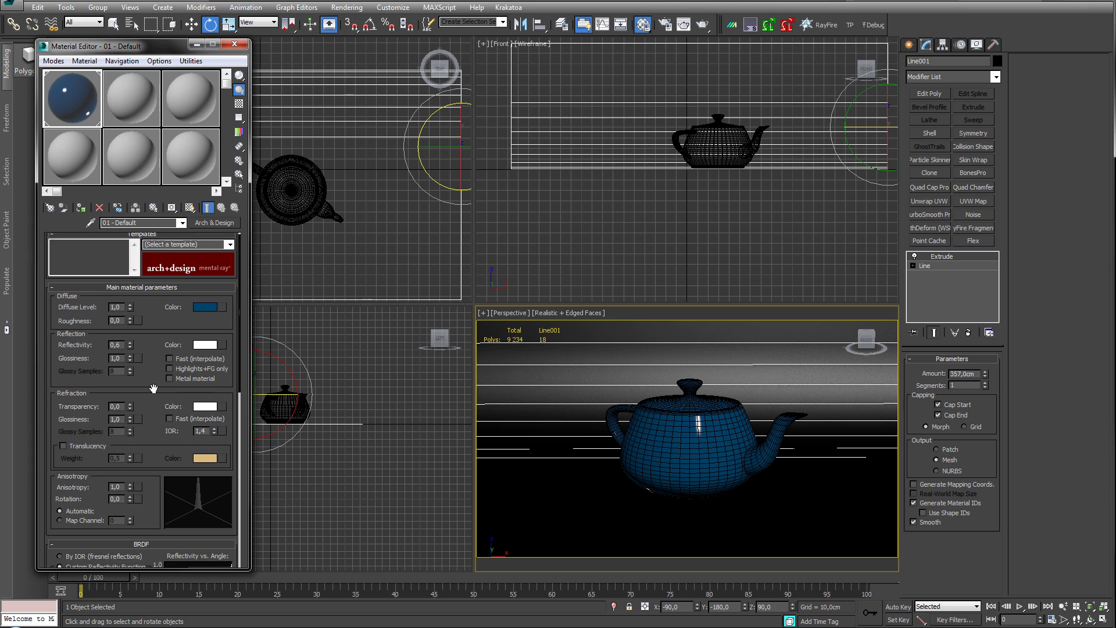
{"action": "scroll", "coordinate": [154, 360], "scroll_direction": "down", "scroll_amount": 4}
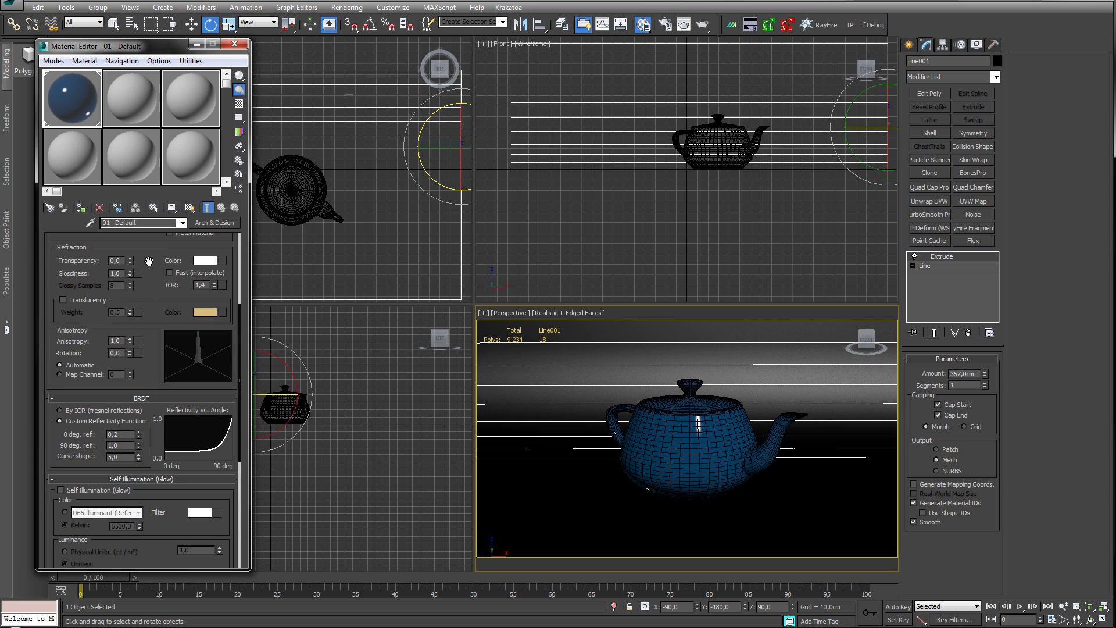
{"action": "left_click", "coordinate": [65, 410]}
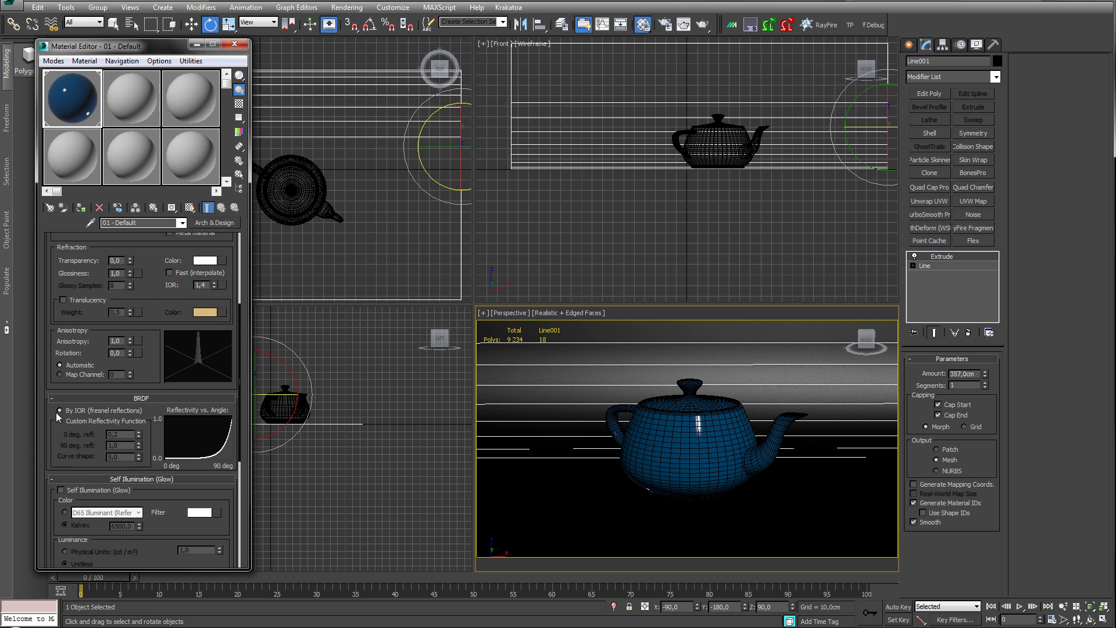
{"action": "scroll", "coordinate": [162, 316], "scroll_direction": "up", "scroll_amount": 1}
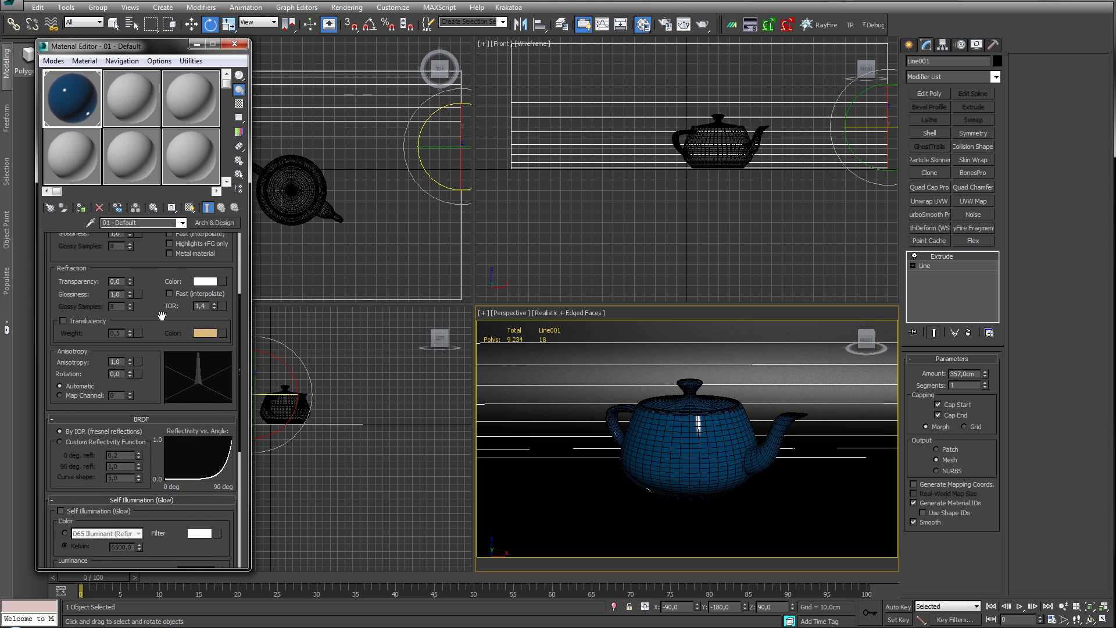
{"action": "mouse_move", "coordinate": [213, 306]}
{"action": "left_mouse_down"}
{"action": "mouse_move", "coordinate": [215, 318]}
{"action": "mouse_move", "coordinate": [215, 302]}
{"action": "left_mouse_up"}
{"action": "left_click", "coordinate": [239, 103]}
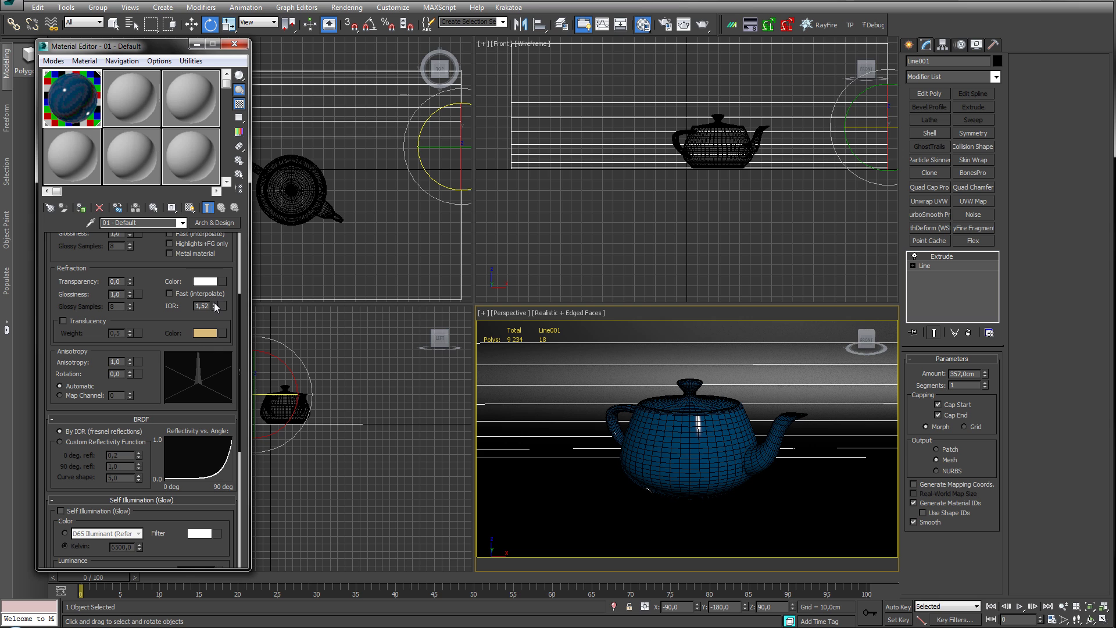
{"action": "left_click_drag", "start_coordinate": [215, 307], "coordinate": [214, 297]}
{"action": "scroll", "coordinate": [148, 312], "scroll_direction": "up", "scroll_amount": 3}
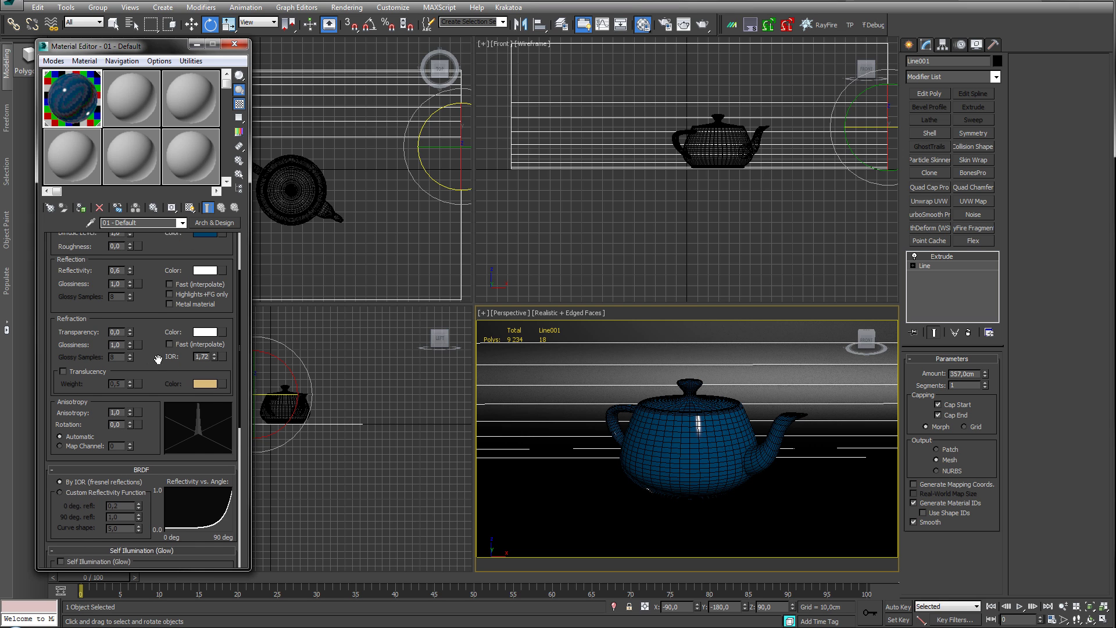
{"action": "double_click", "coordinate": [85, 87]}
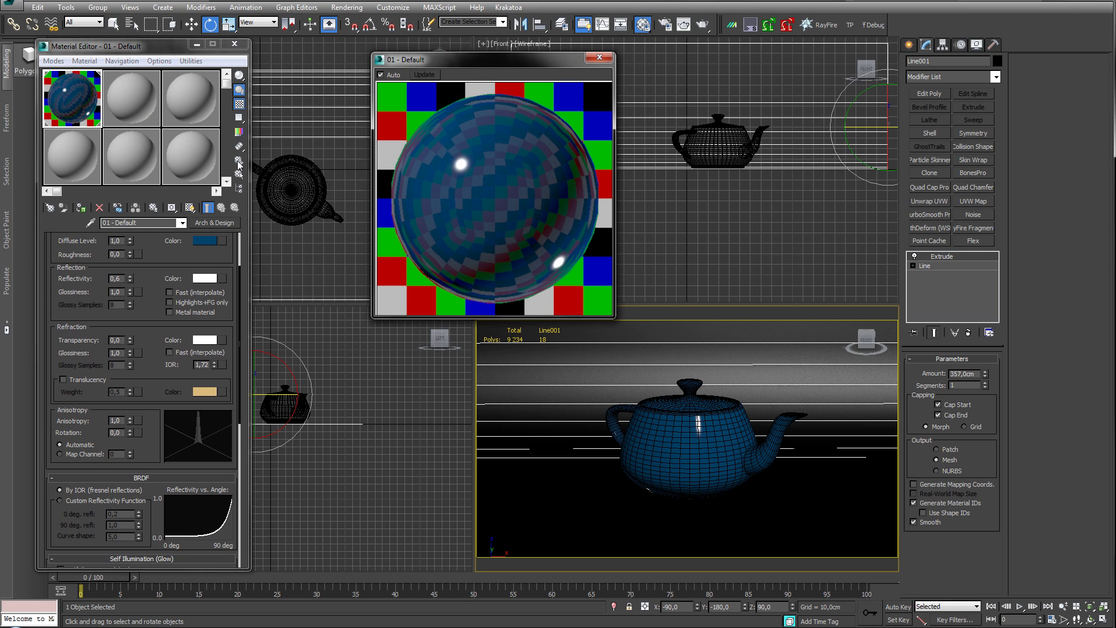
{"action": "left_click", "coordinate": [597, 59]}
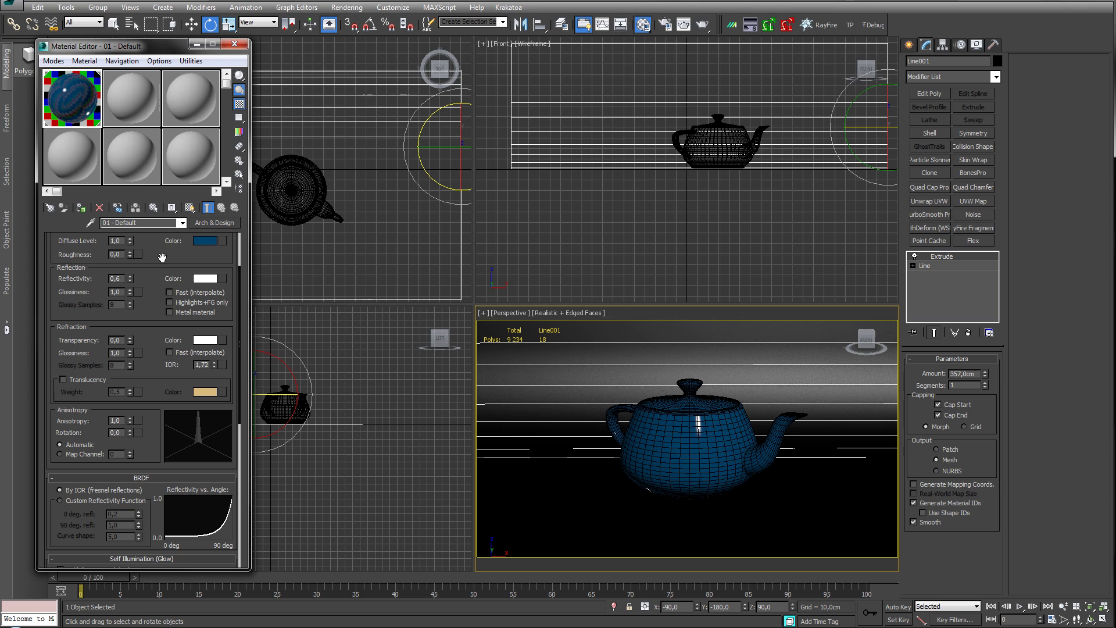
{"action": "scroll", "coordinate": [174, 267], "scroll_direction": "up", "scroll_amount": 3}
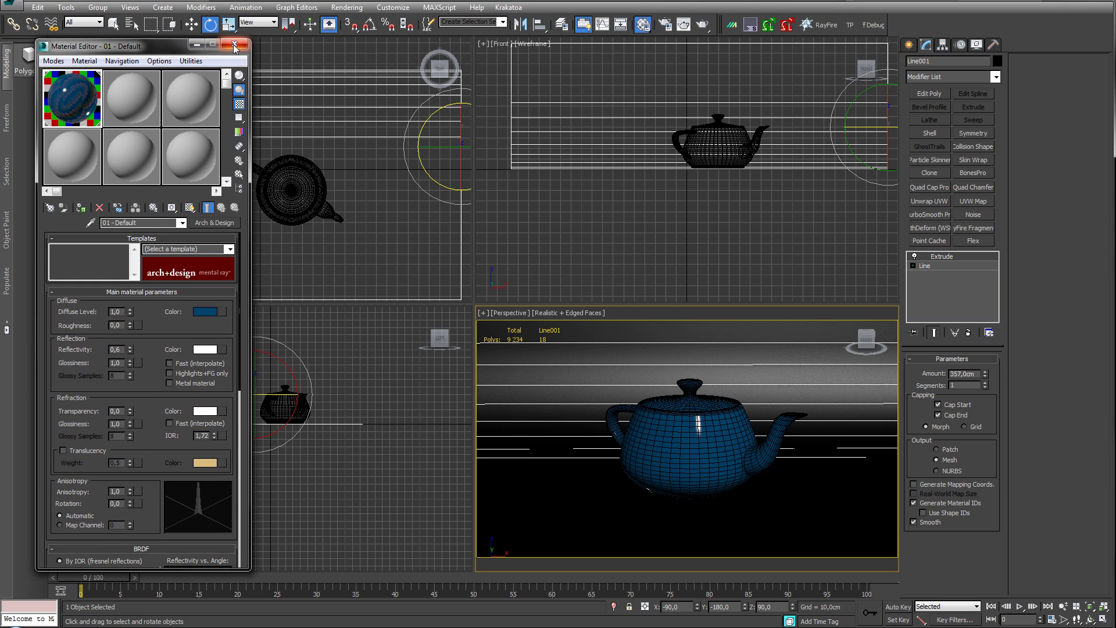
- Assign the 02 - Default material to the backdrop, change it to Arch & Design and set its reflectivity to 0
{"action": "left_click", "coordinate": [131, 98]}
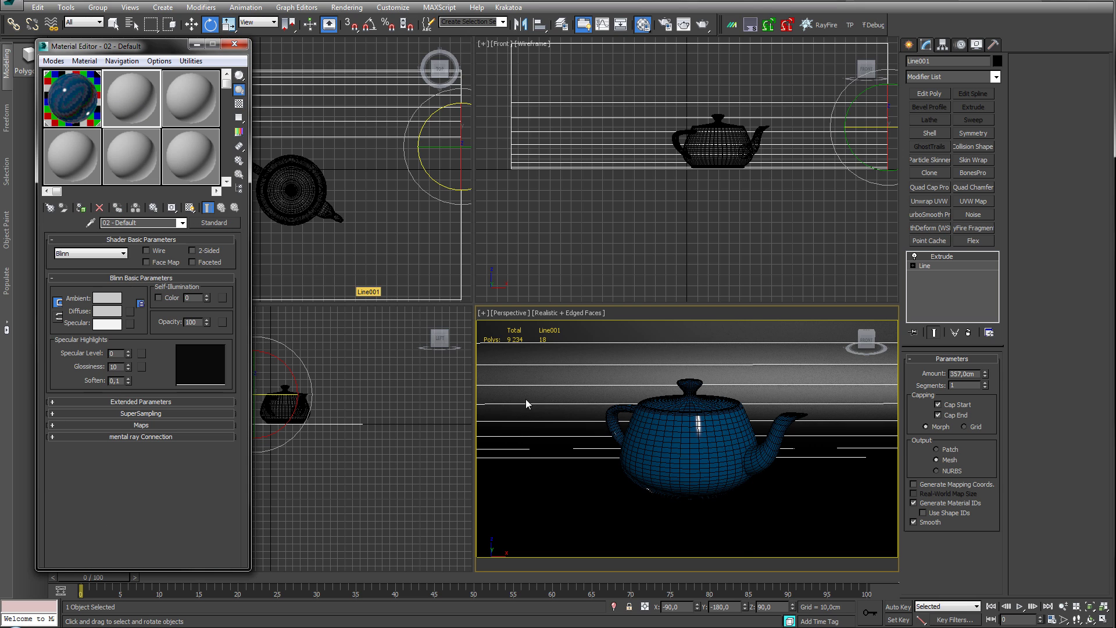
{"action": "left_click", "coordinate": [219, 225]}
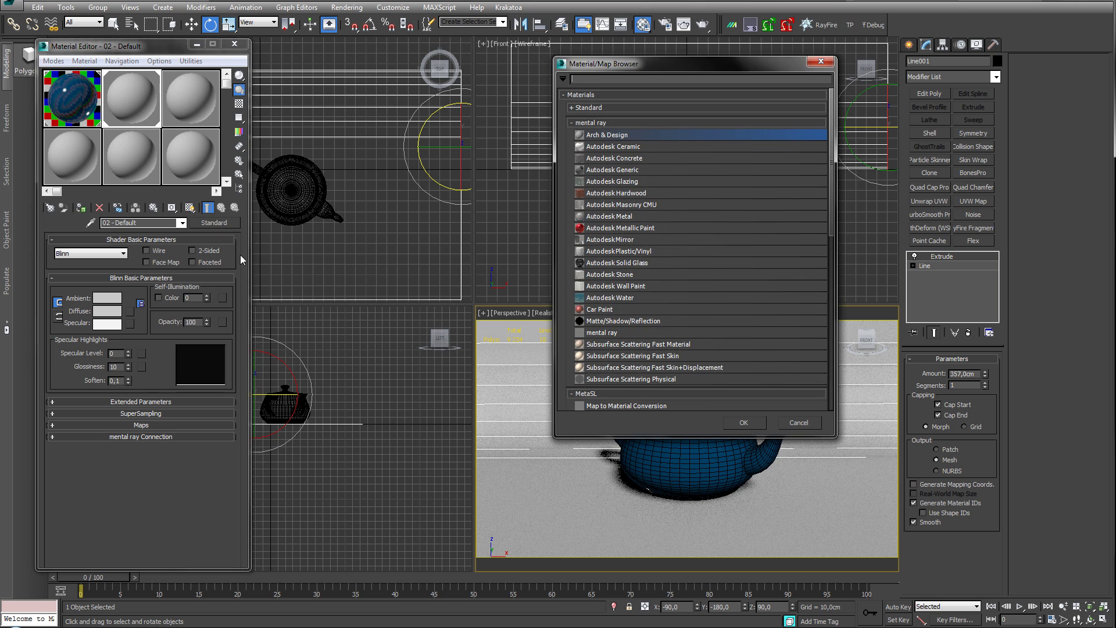
{"action": "double_click", "coordinate": [605, 135]}
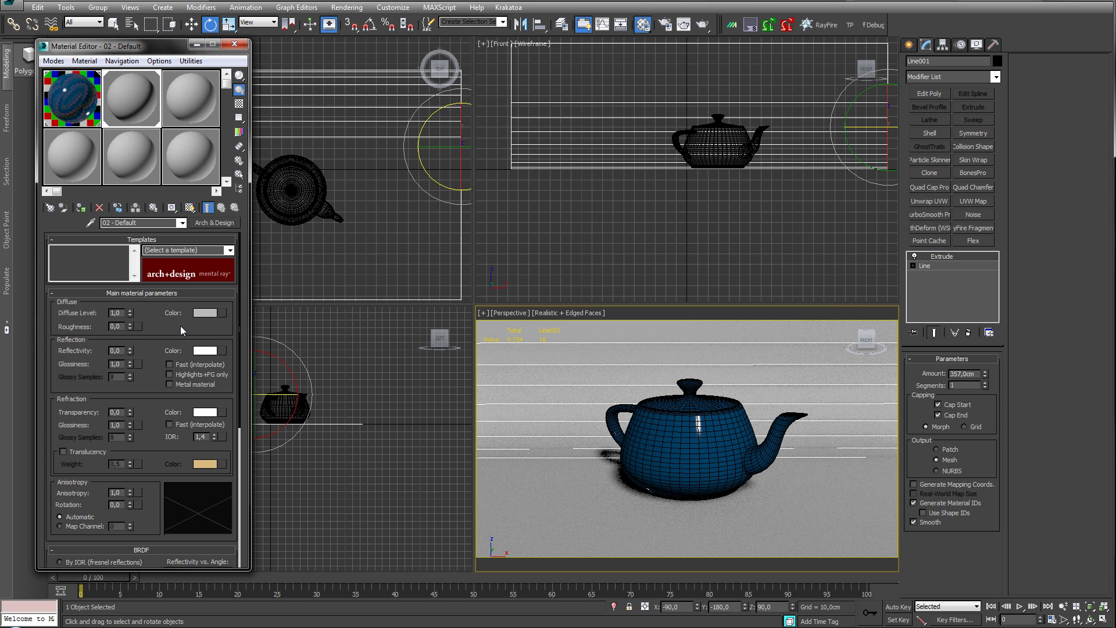
{"action": "left_click", "coordinate": [235, 46]}
- Place a photometric Free Light at the teapot's centre in the top view, declining the mr Photographic Exposure Control
{"action": "middle_click_drag", "start_coordinate": [666, 430], "coordinate": [661, 435]}
{"action": "middle_click_drag", "start_coordinate": [355, 175], "coordinate": [314, 188]}
{"action": "scroll", "coordinate": [296, 173], "scroll_direction": "down", "scroll_amount": 3}
{"action": "left_click", "coordinate": [430, 230]}
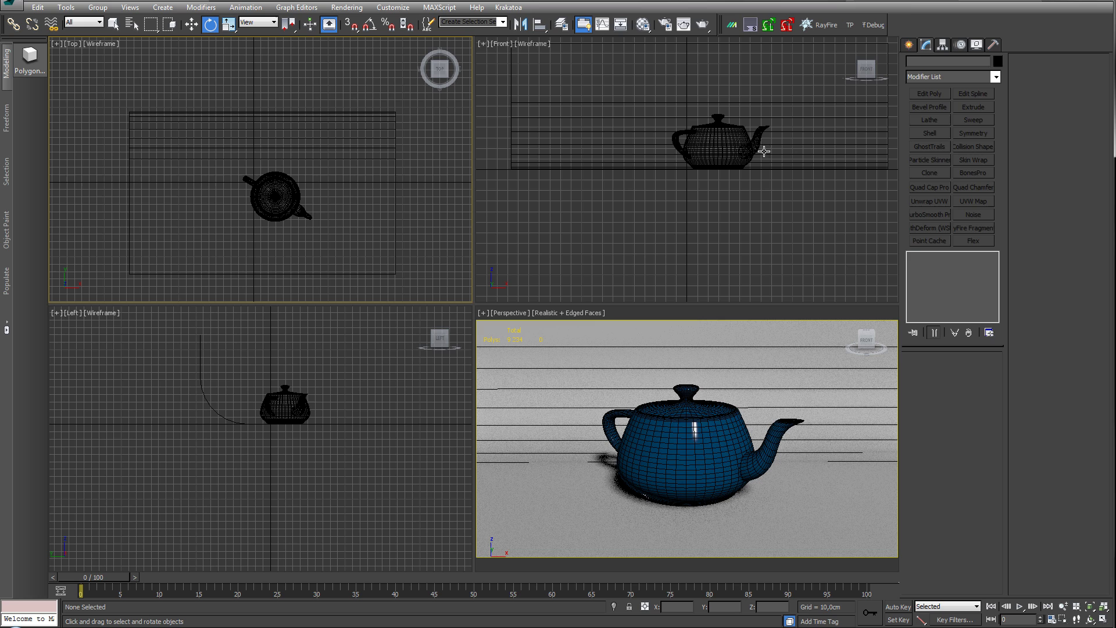
{"action": "left_click", "coordinate": [909, 45]}
{"action": "left_click", "coordinate": [941, 63]}
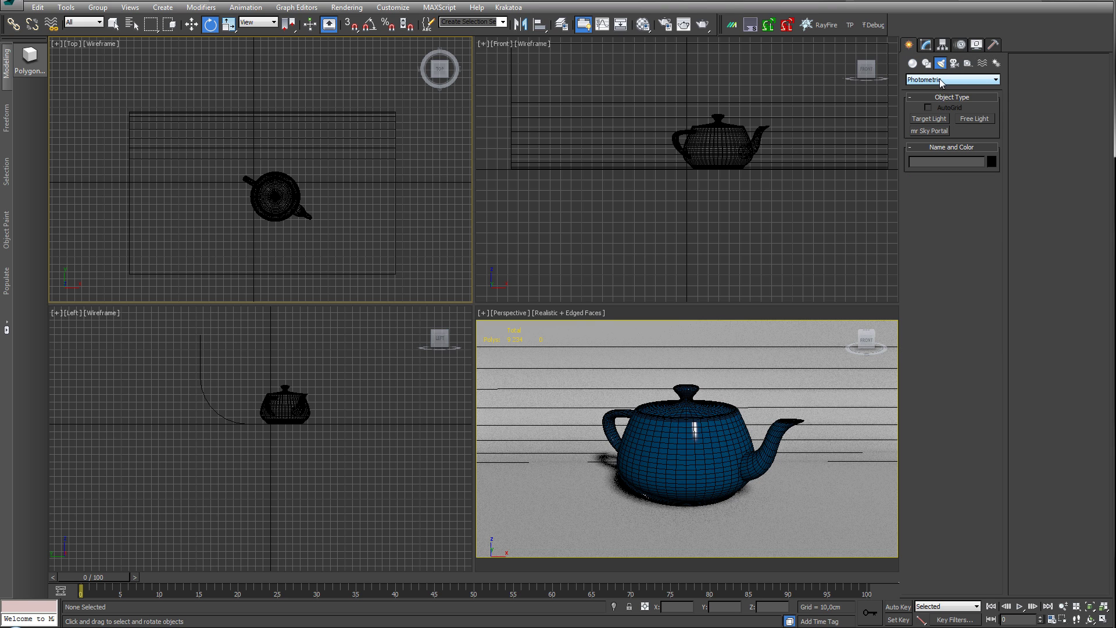
{"action": "left_click", "coordinate": [973, 118]}
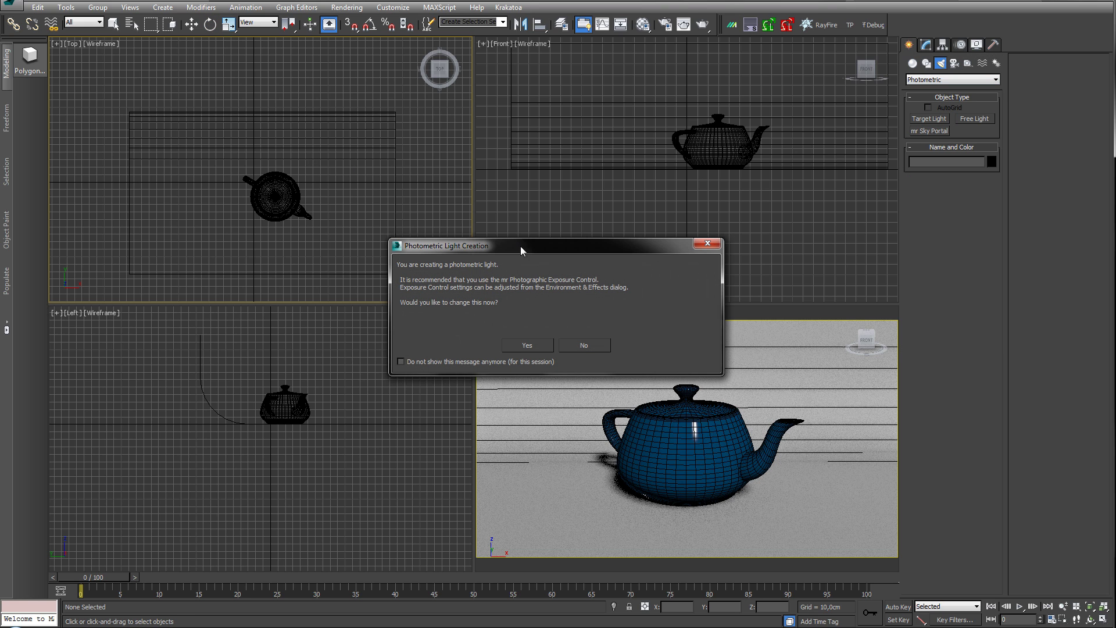
{"action": "left_click", "coordinate": [585, 346]}
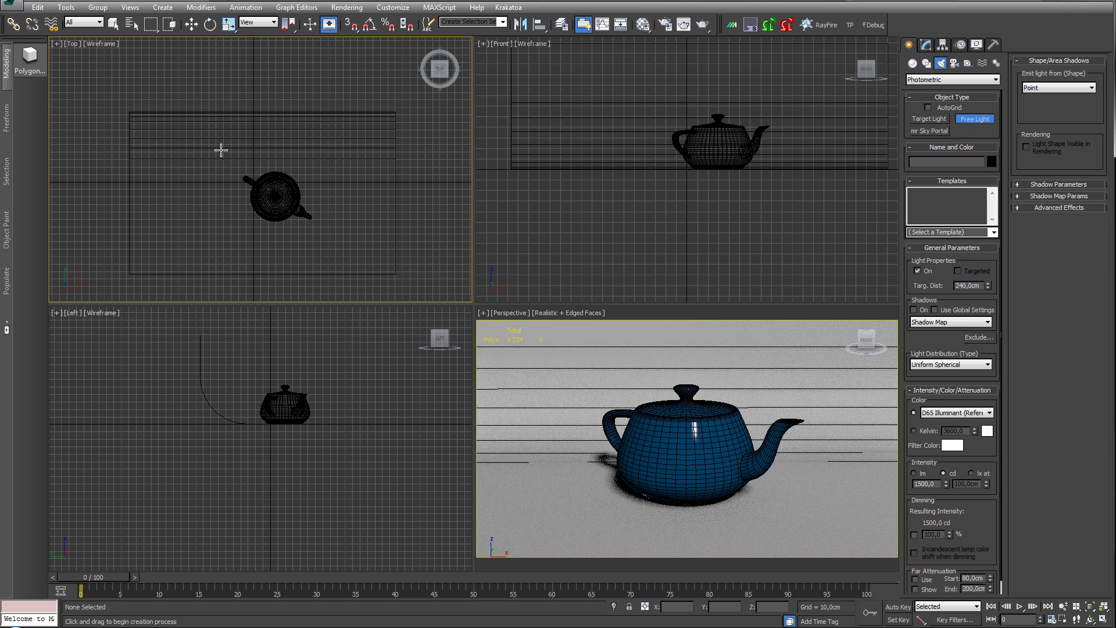
{"action": "left_click_drag", "start_coordinate": [327, 199], "coordinate": [276, 199]}
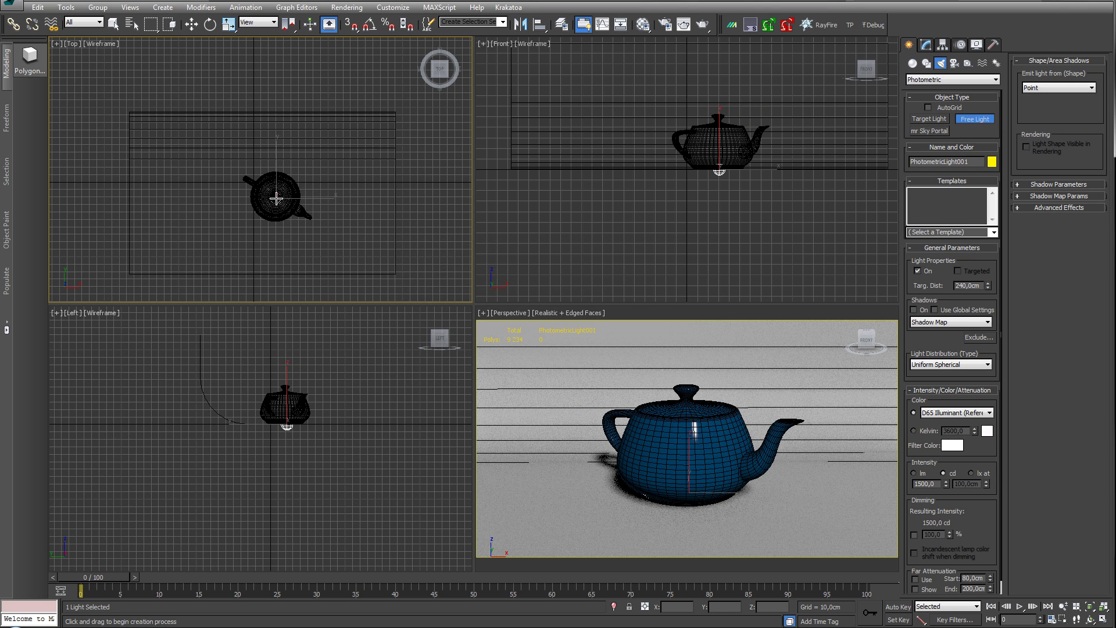
- Raise the free light above the teapot to a height of about 95 cm
{"action": "right_click", "coordinate": [313, 380]}
{"action": "key", "text": "w"}
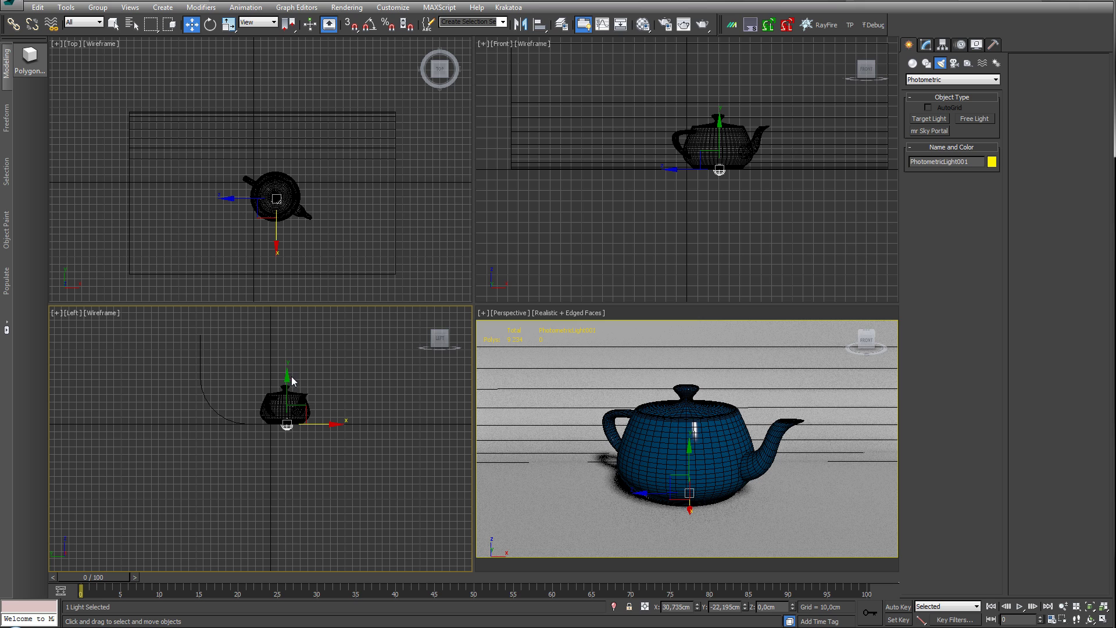
{"action": "left_click_drag", "start_coordinate": [292, 381], "coordinate": [297, 323]}
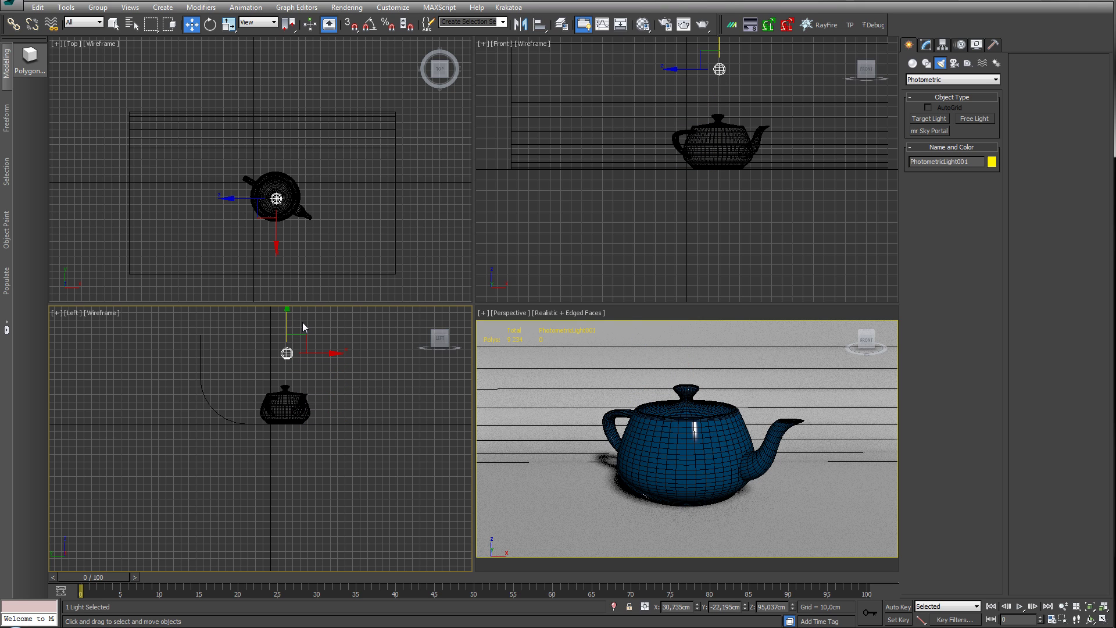
- Turn on the light's shadows with the Ray Traced Shadows type
{"action": "left_click", "coordinate": [925, 46]}
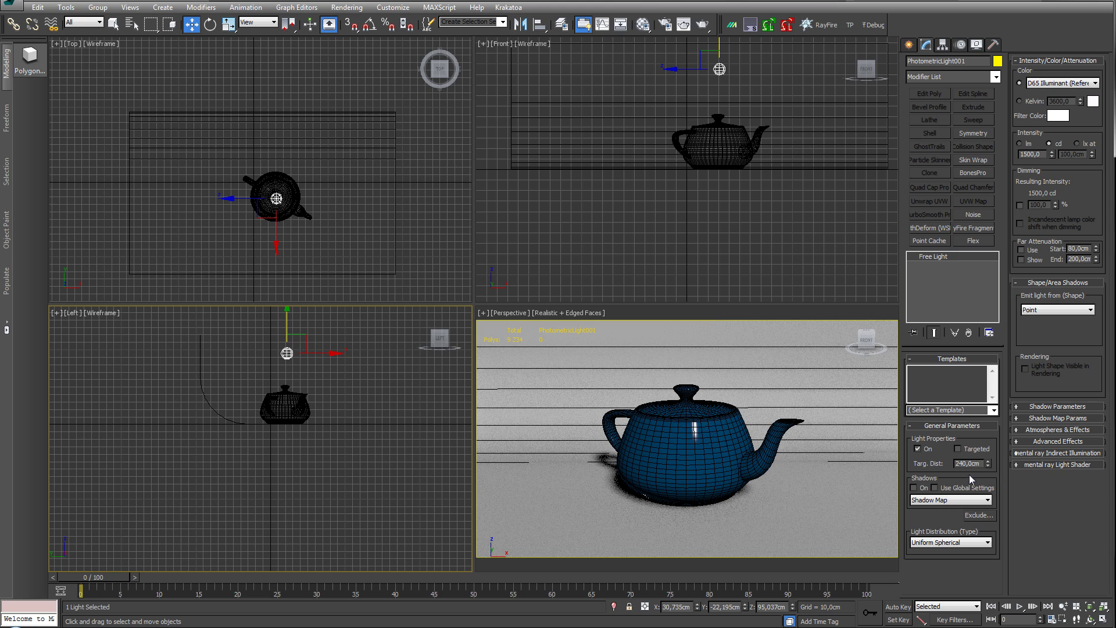
{"action": "left_click", "coordinate": [940, 501]}
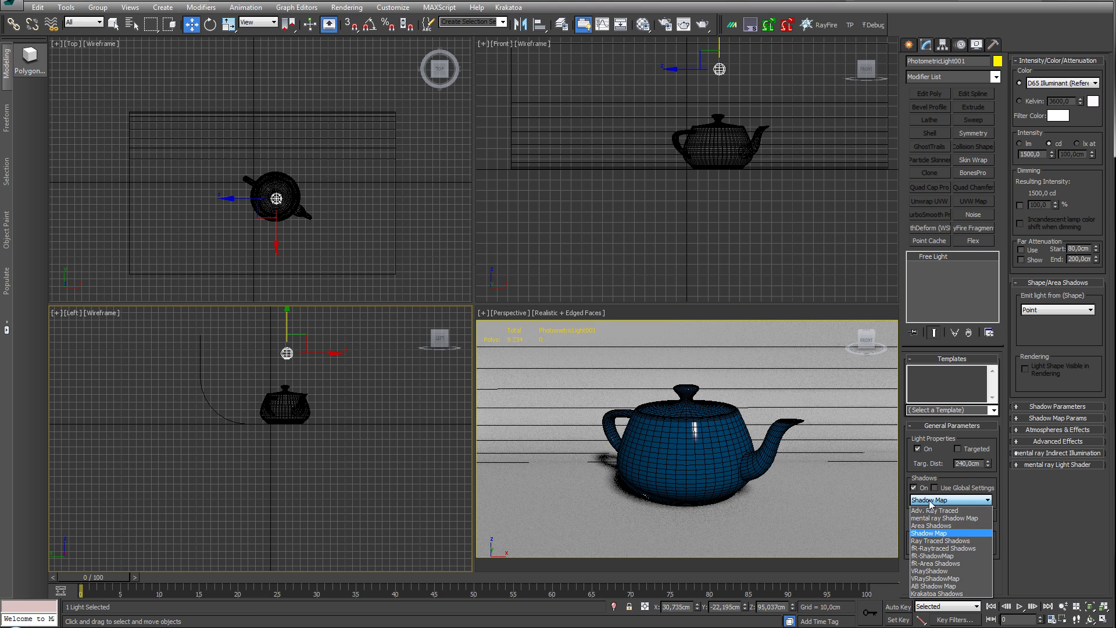
{"action": "left_click", "coordinate": [942, 543]}
{"action": "left_click", "coordinate": [941, 543]}
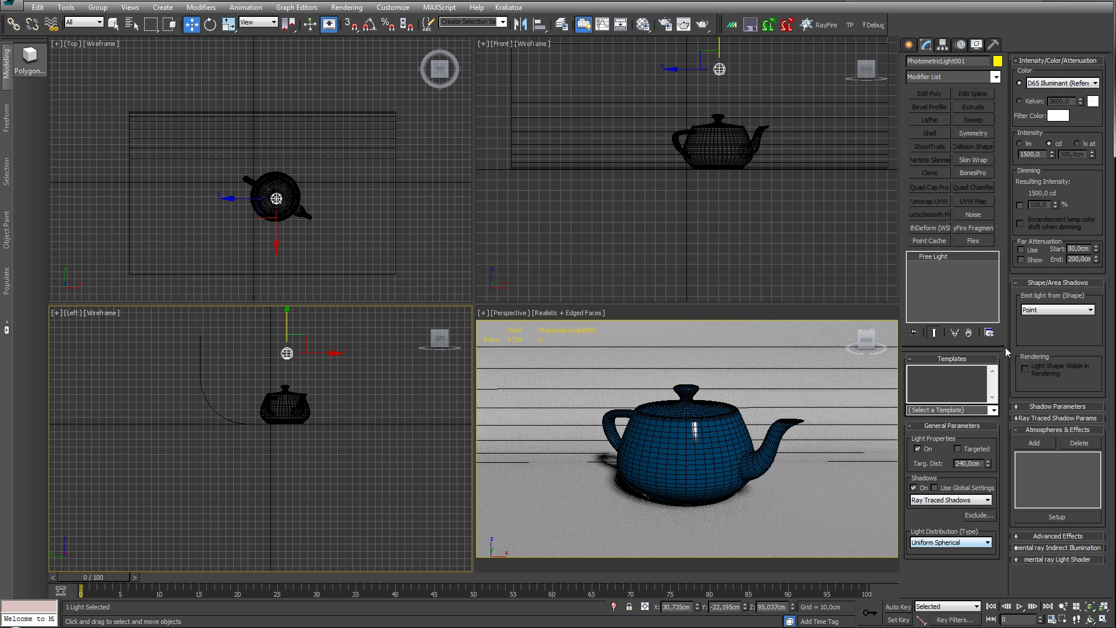
- Make the light emit from a Rectangle shape with a length of about 98.8 cm and a width of about 153.1 cm
{"action": "left_click", "coordinate": [1039, 312]}
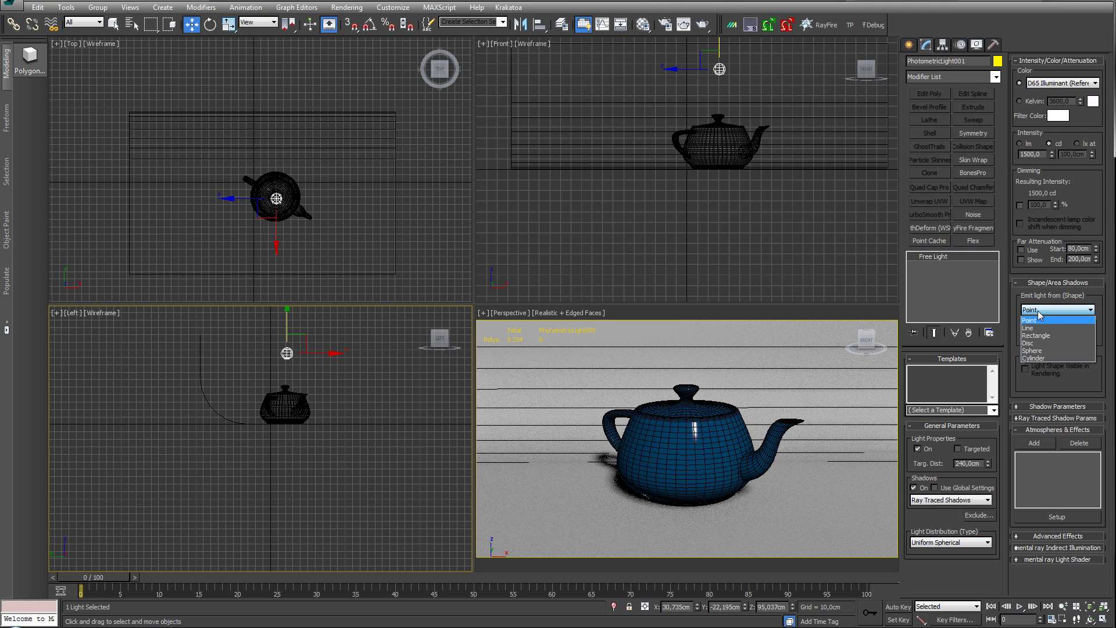
{"action": "left_click", "coordinate": [1027, 336]}
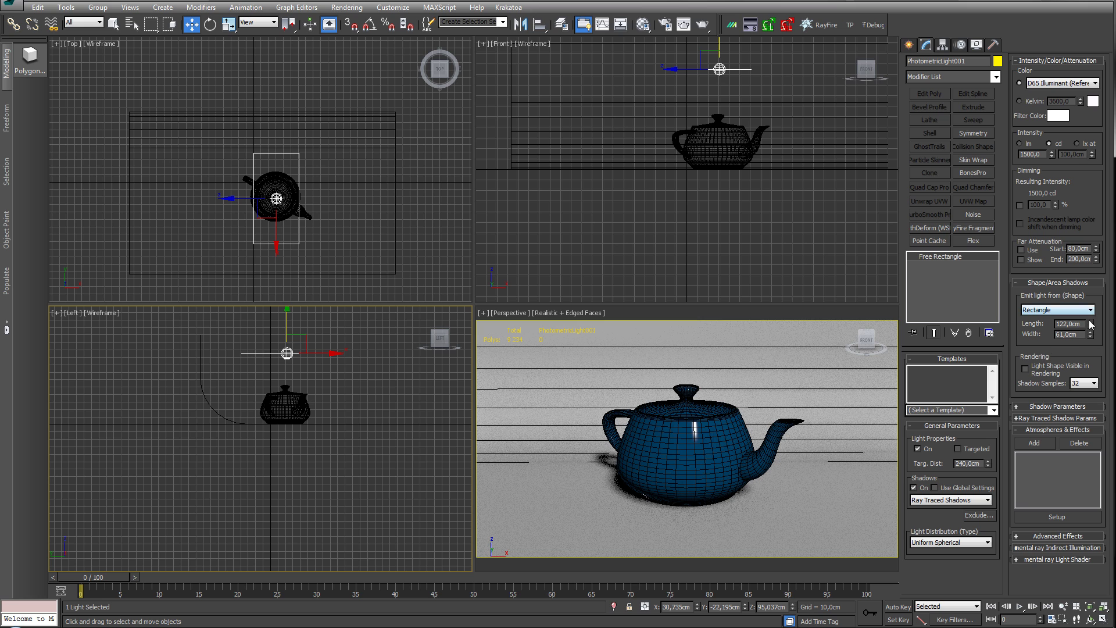
{"action": "mouse_move", "coordinate": [1090, 324]}
{"action": "left_mouse_down"}
{"action": "mouse_move", "coordinate": [1092, 338]}
{"action": "mouse_move", "coordinate": [1091, 308]}
{"action": "left_mouse_up"}
- Raise the rectangular light to about 117.7 cm and enable dimming at 62% of its intensity
{"action": "middle_click_drag", "start_coordinate": [733, 42], "coordinate": [733, 147]}
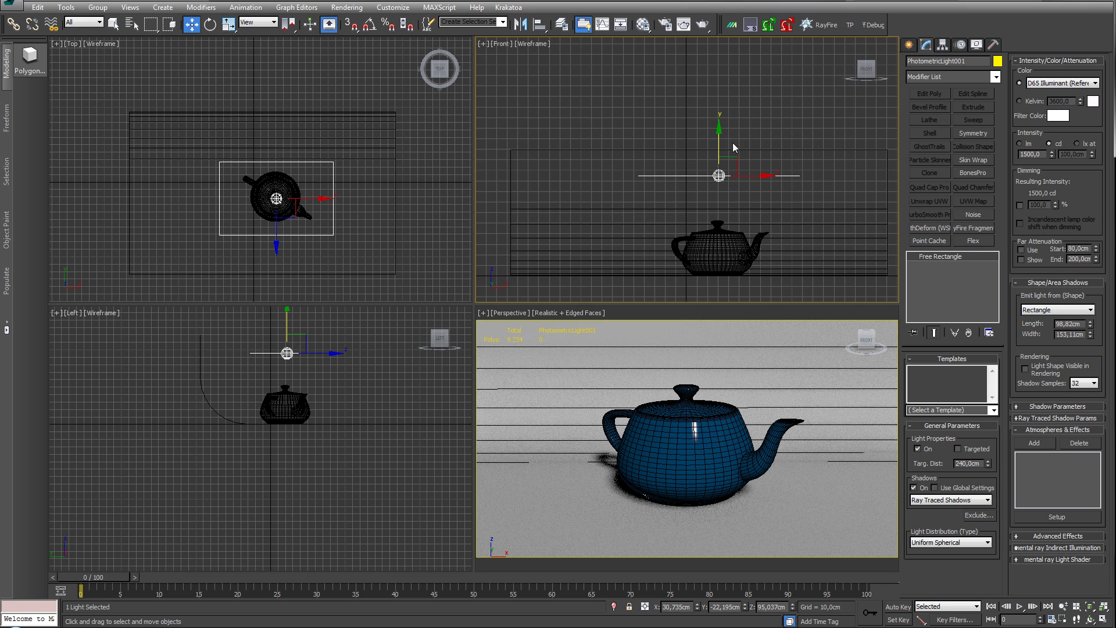
{"action": "left_click_drag", "start_coordinate": [719, 141], "coordinate": [719, 117]}
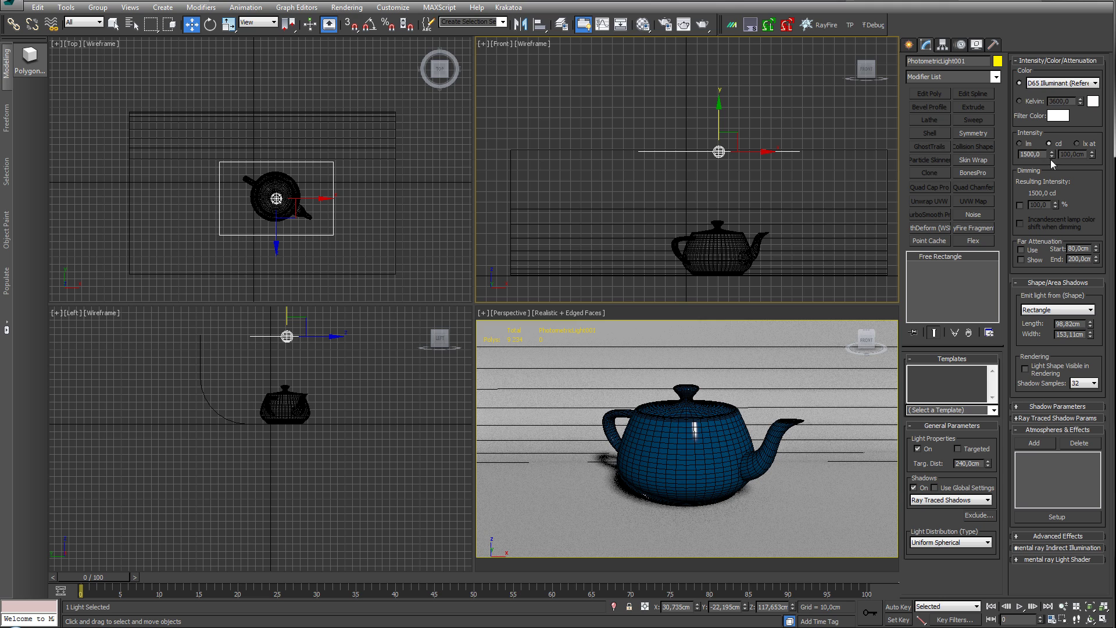
{"action": "left_click", "coordinate": [1020, 204]}
{"action": "left_click_drag", "start_coordinate": [1058, 219], "coordinate": [1059, 225]}
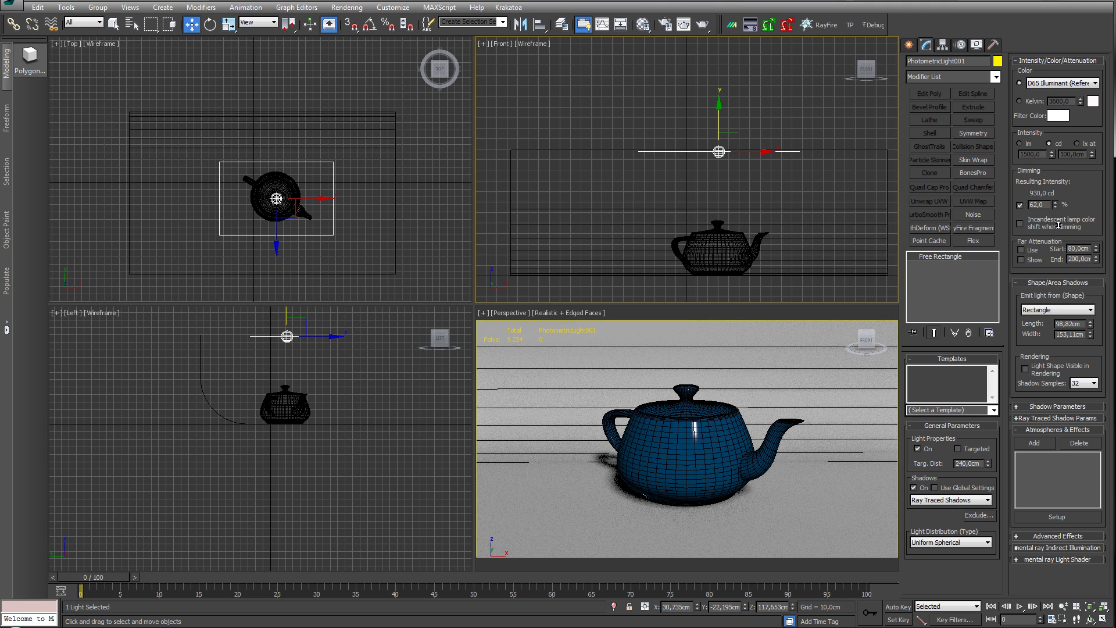
- Switch the light's color to Kelvin at 7056 and set its dimming to 60%
{"action": "left_click", "coordinate": [1029, 101]}
{"action": "left_click_drag", "start_coordinate": [1082, 103], "coordinate": [1075, 70]}
{"action": "left_click_drag", "start_coordinate": [1072, 28], "coordinate": [1073, 53]}
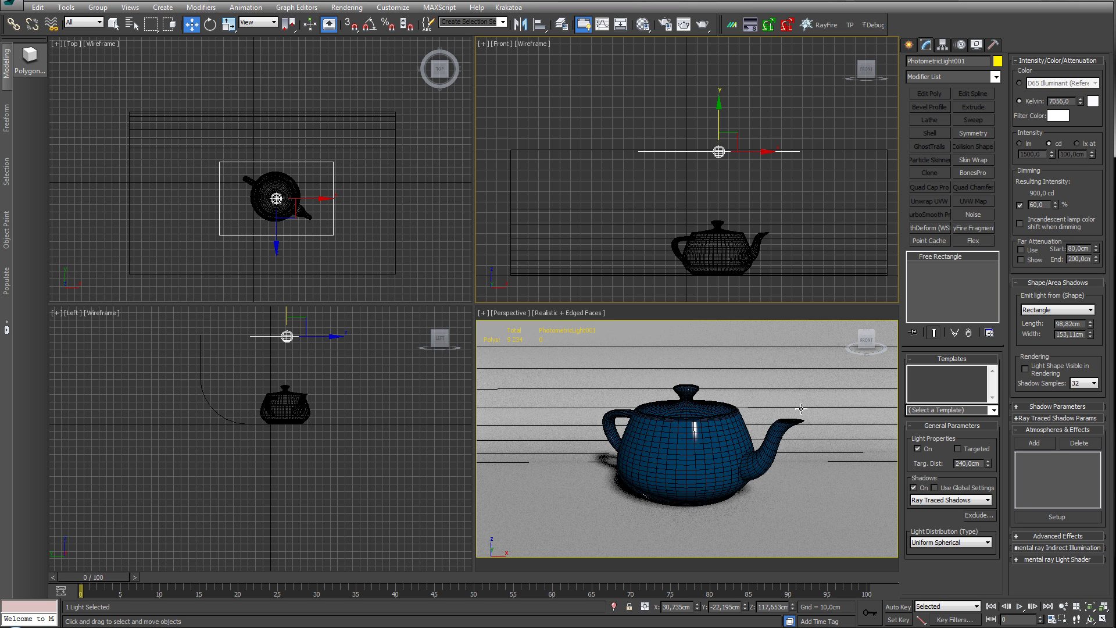
- Set the Final Gather diffuse bounces to 1 in the mental ray global illumination settings
{"action": "middle_click_drag", "start_coordinate": [762, 433], "coordinate": [765, 433]}
{"action": "left_click", "coordinate": [790, 375]}
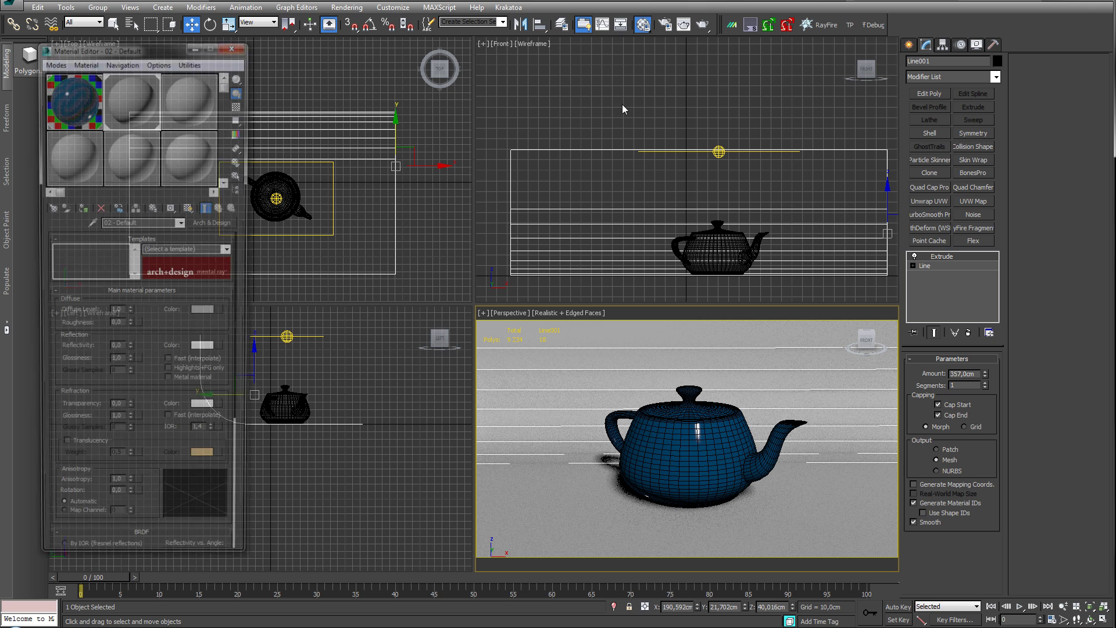
{"action": "left_click", "coordinate": [642, 25]}
{"action": "key", "text": "m"}
{"action": "left_click", "coordinate": [665, 25]}
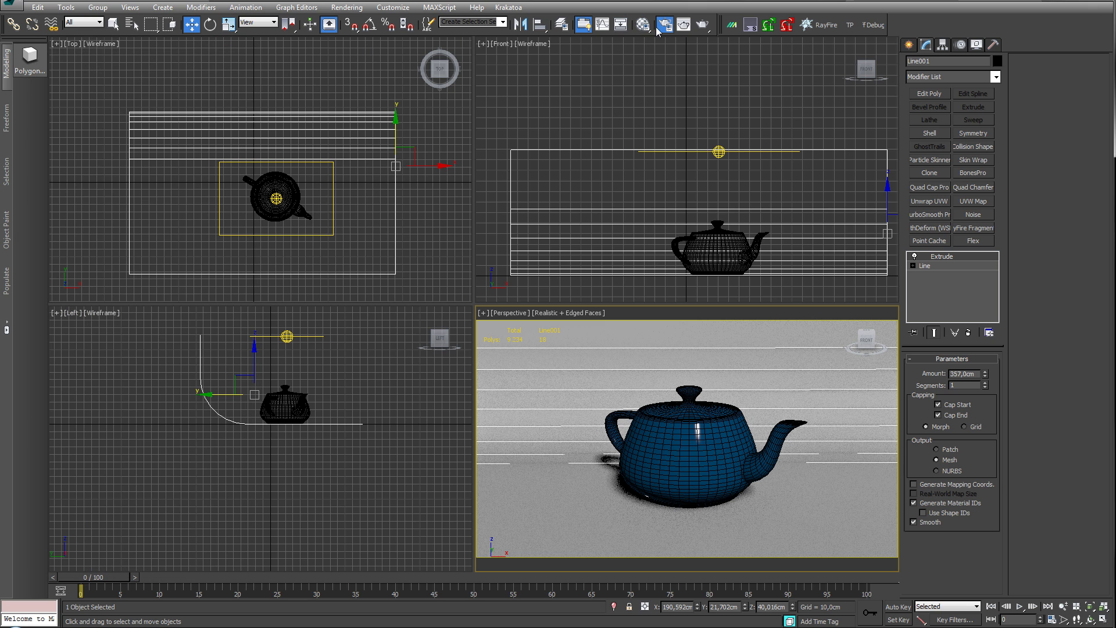
{"action": "left_click", "coordinate": [104, 62]}
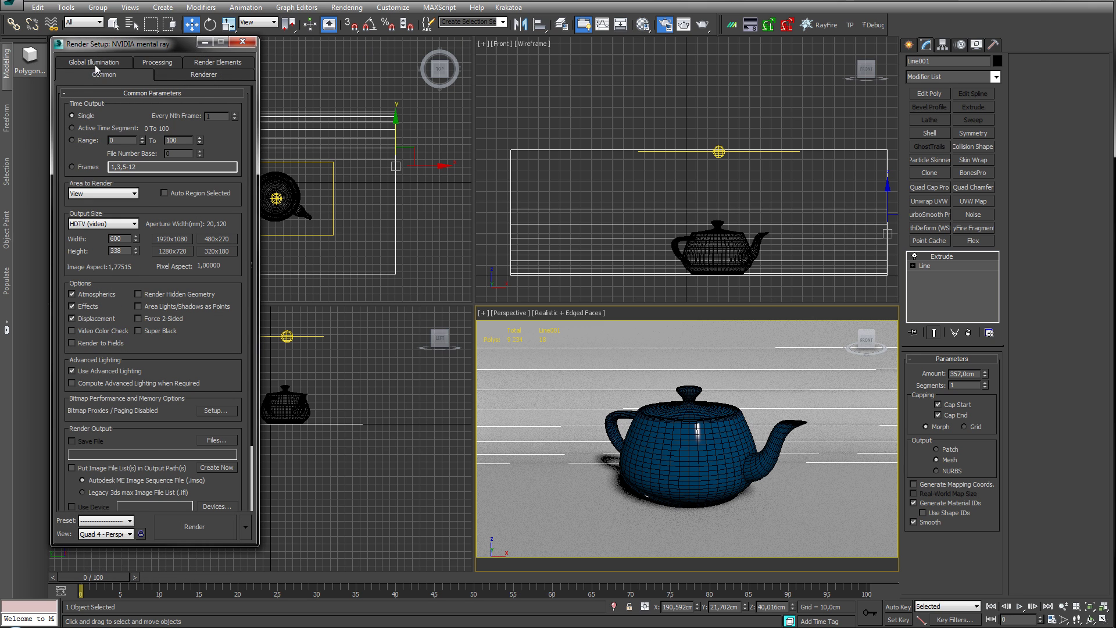
{"action": "left_click", "coordinate": [96, 65]}
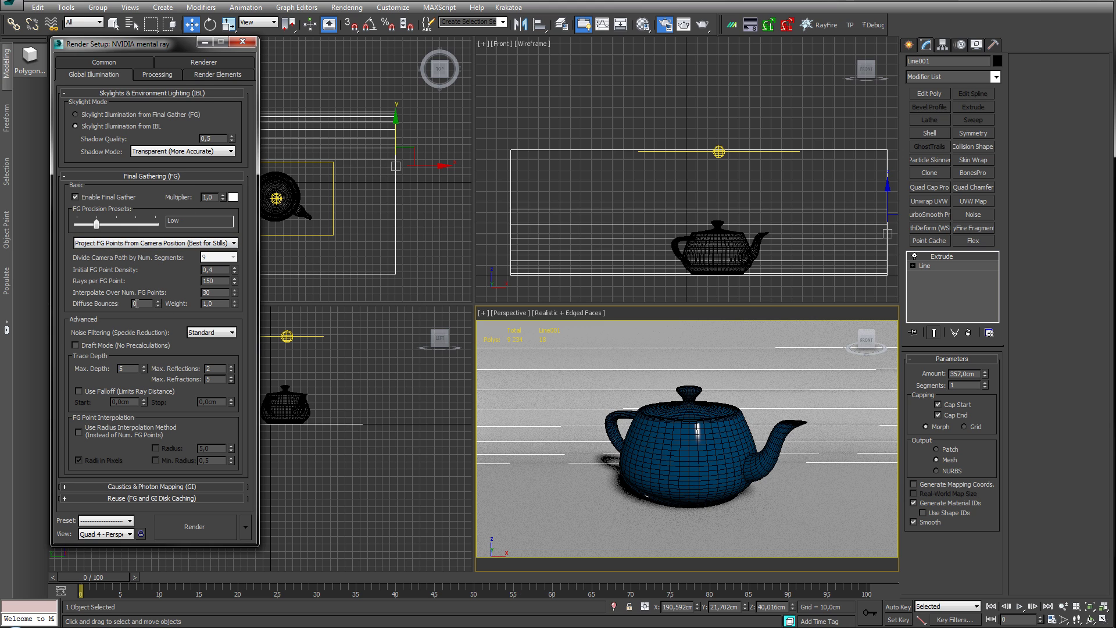
{"action": "left_click", "coordinate": [158, 302]}
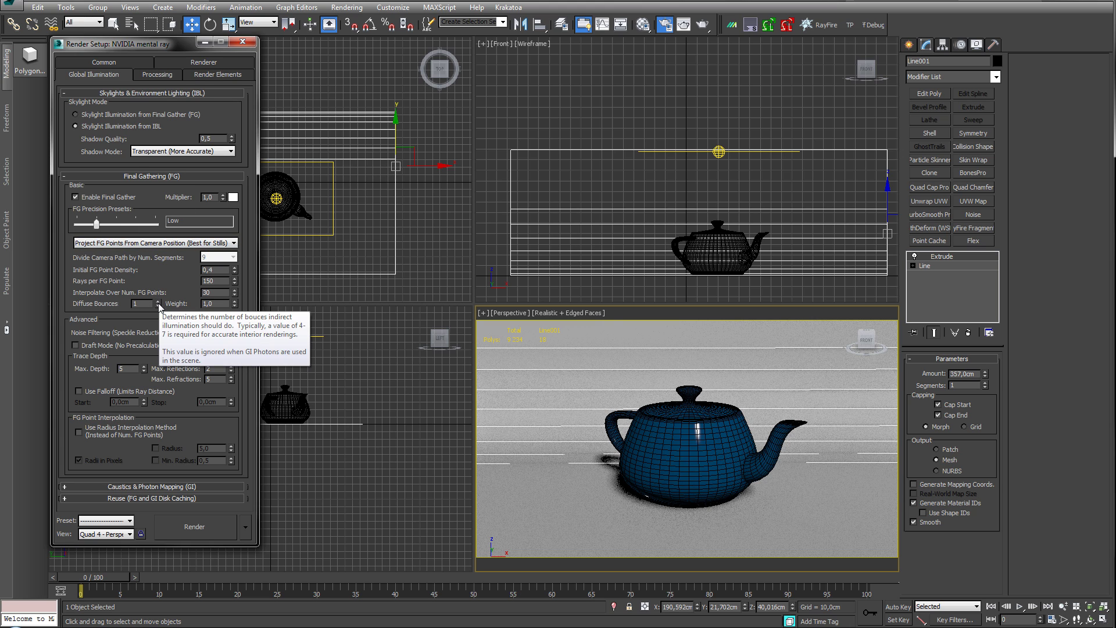
{"action": "left_click", "coordinate": [242, 42]}
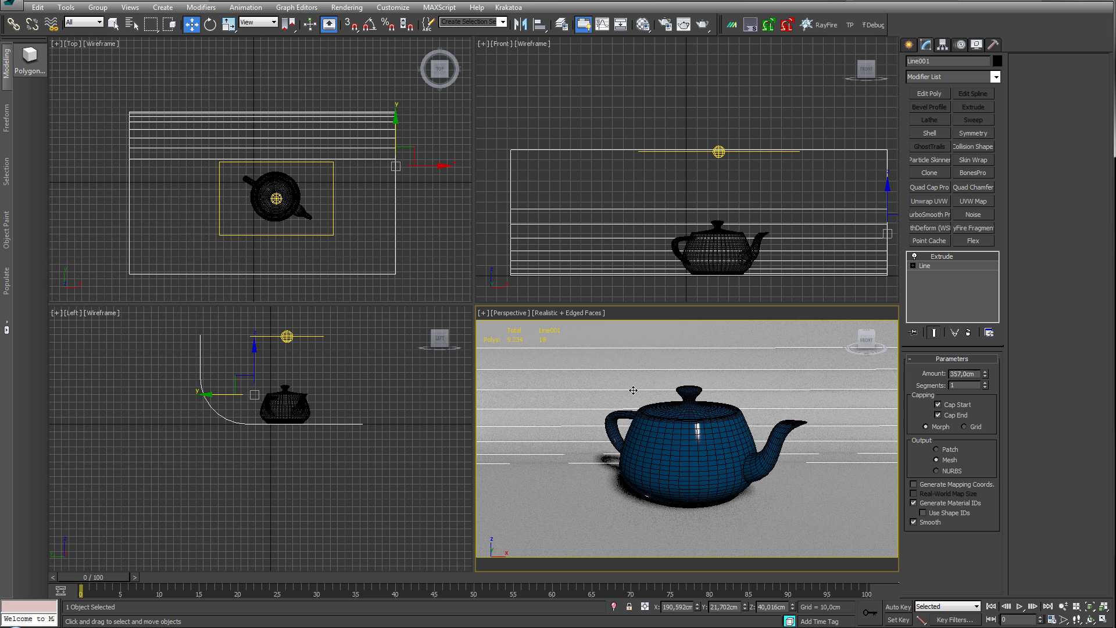
- Render the perspective view to check the teapot's lighting and close the rendered frame
{"action": "middle_click_drag", "start_coordinate": [633, 390], "coordinate": [622, 385]}
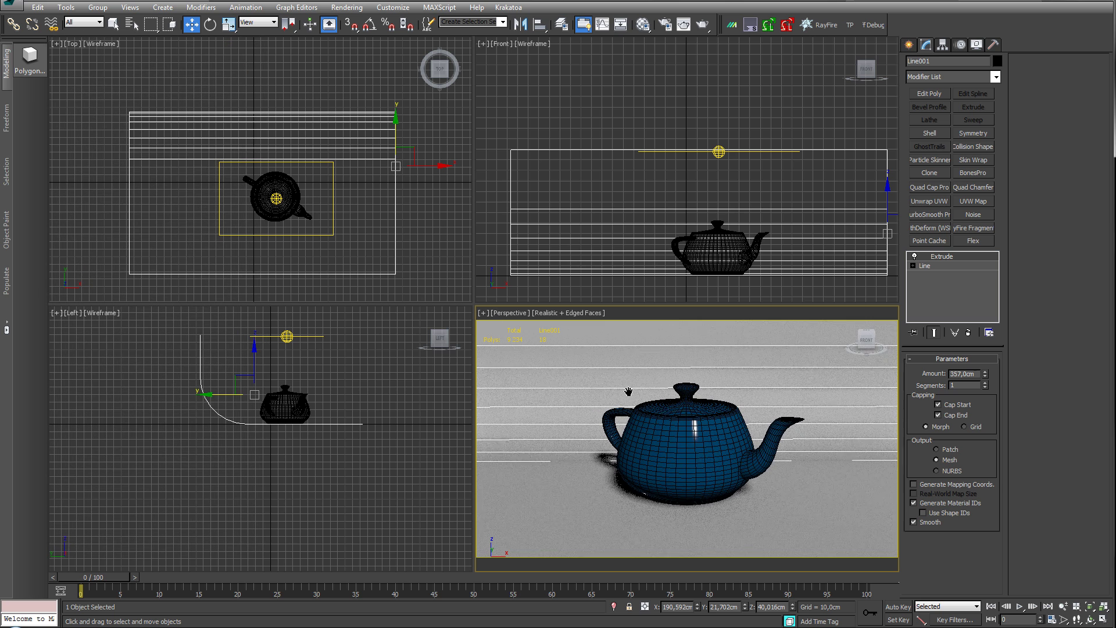
{"action": "left_click", "coordinate": [702, 26]}
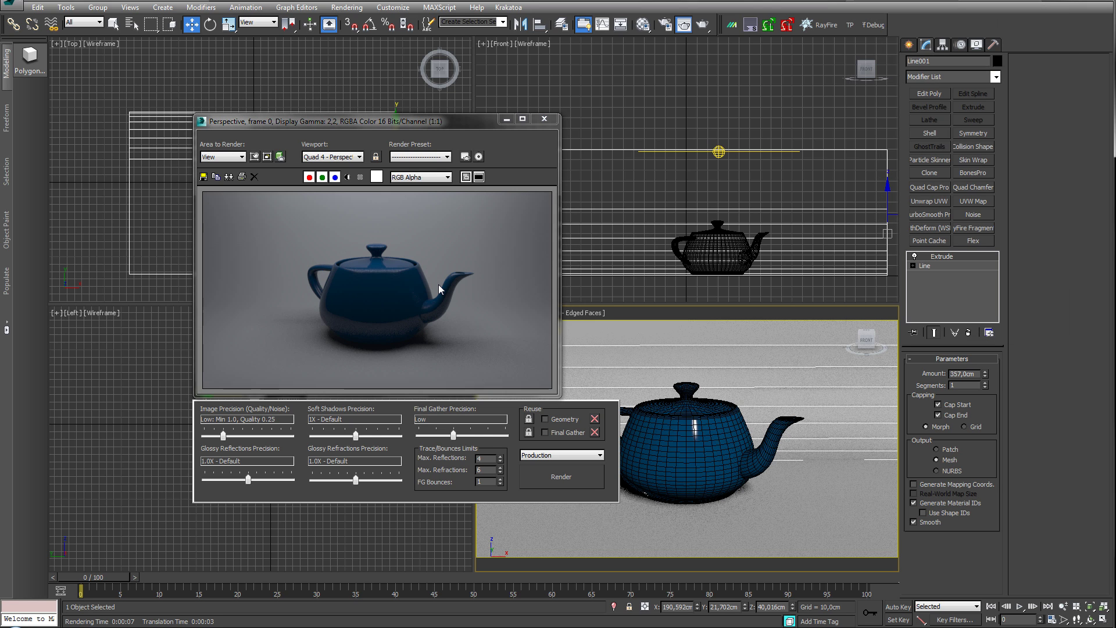
{"action": "left_click", "coordinate": [546, 120]}
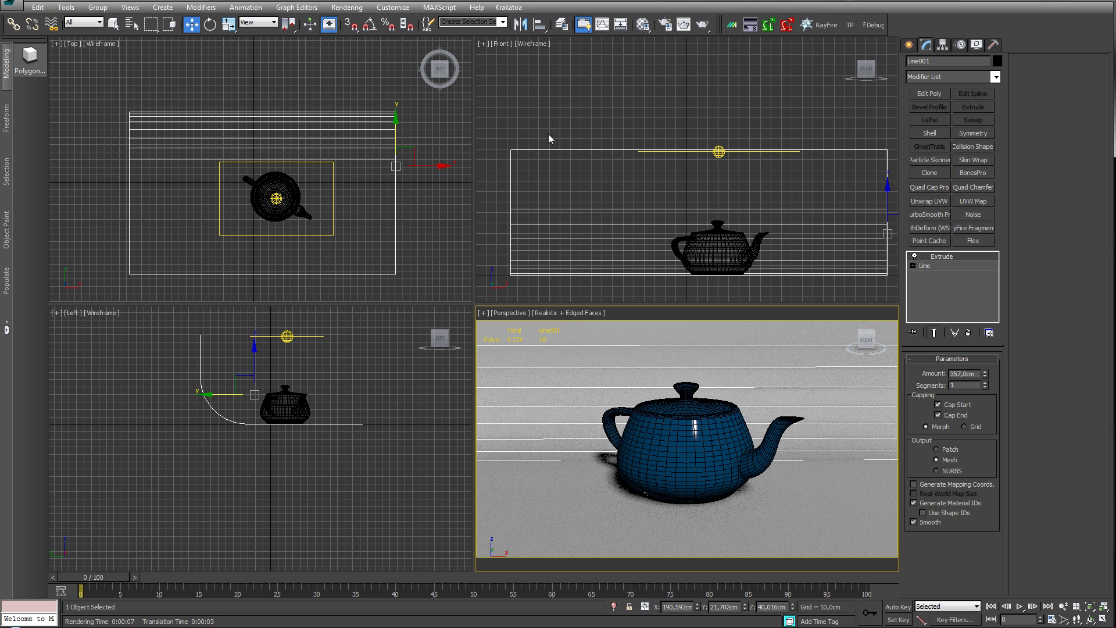
- Make the overhead light targeted and raise its target into the teapot at a height of about 29.9 cm
{"action": "left_click", "coordinate": [309, 336]}
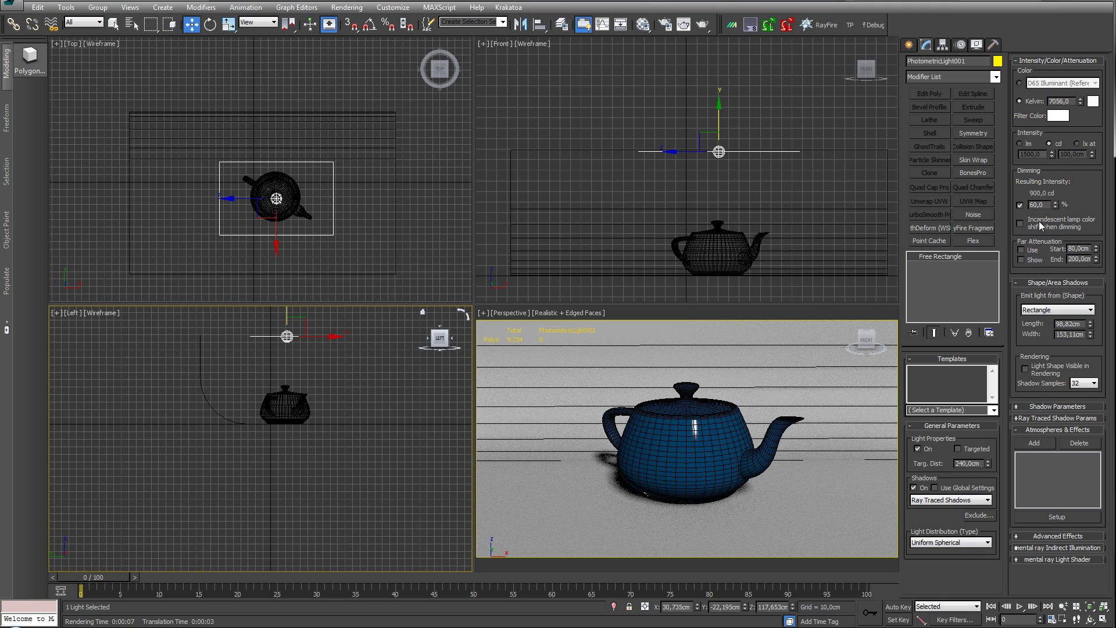
{"action": "left_click", "coordinate": [952, 358]}
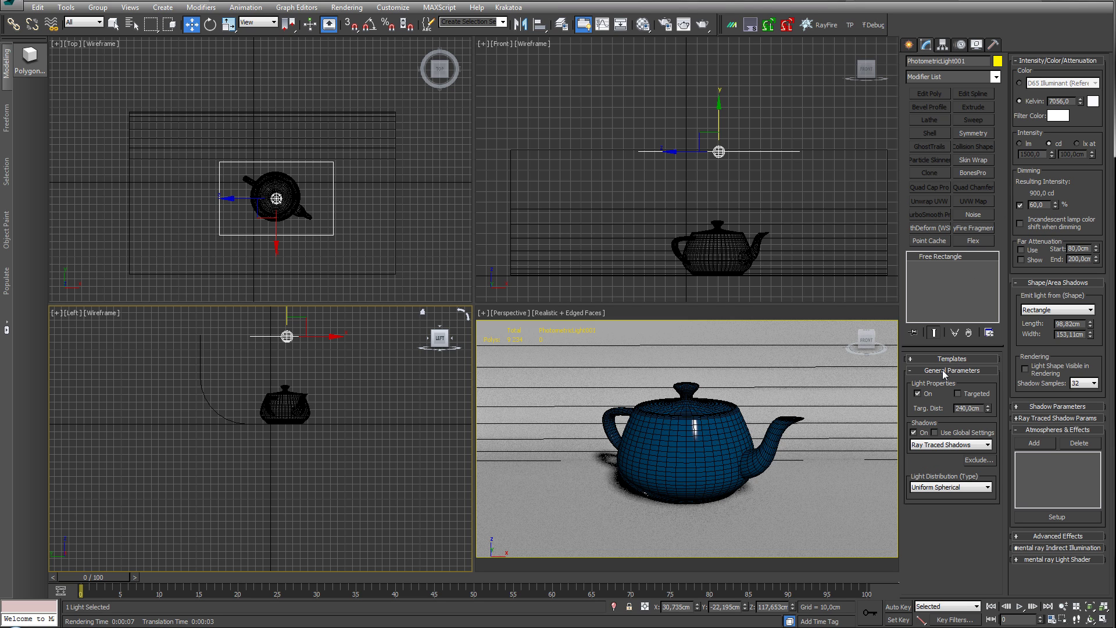
{"action": "left_click", "coordinate": [958, 393]}
{"action": "middle_click_drag", "start_coordinate": [654, 250], "coordinate": [640, 138]}
{"action": "scroll", "coordinate": [703, 186], "scroll_direction": "down", "scroll_amount": 3}
{"action": "left_click_drag", "start_coordinate": [698, 213], "coordinate": [697, 122]}
{"action": "middle_click_drag", "start_coordinate": [697, 122], "coordinate": [705, 176]}
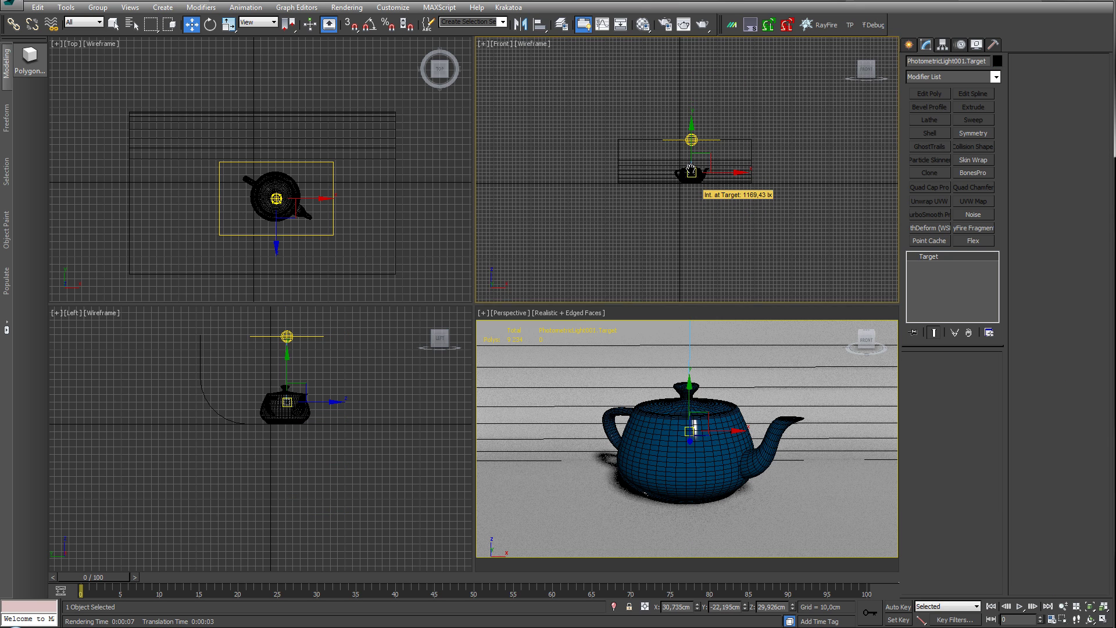
- Clone the overhead light to the teapot's left side at about X -118 cm and a height of 73 cm
{"action": "scroll", "coordinate": [727, 127], "scroll_direction": "up", "scroll_amount": 2}
{"action": "left_click", "coordinate": [725, 120]}
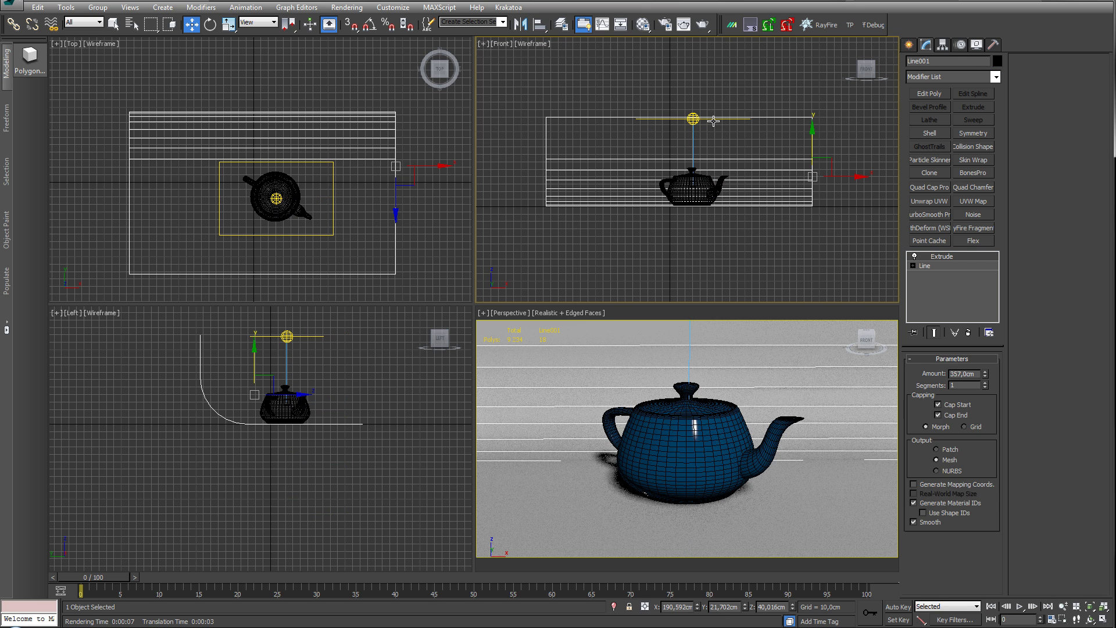
{"action": "left_click", "coordinate": [715, 117]}
{"action": "mouse_move", "coordinate": [700, 117]}
{"action": "left_mouse_down"}
{"action": "mouse_move", "coordinate": [630, 109]}
{"action": "mouse_move", "coordinate": [582, 137]}
{"action": "left_mouse_up"}
{"action": "left_click", "coordinate": [558, 361]}
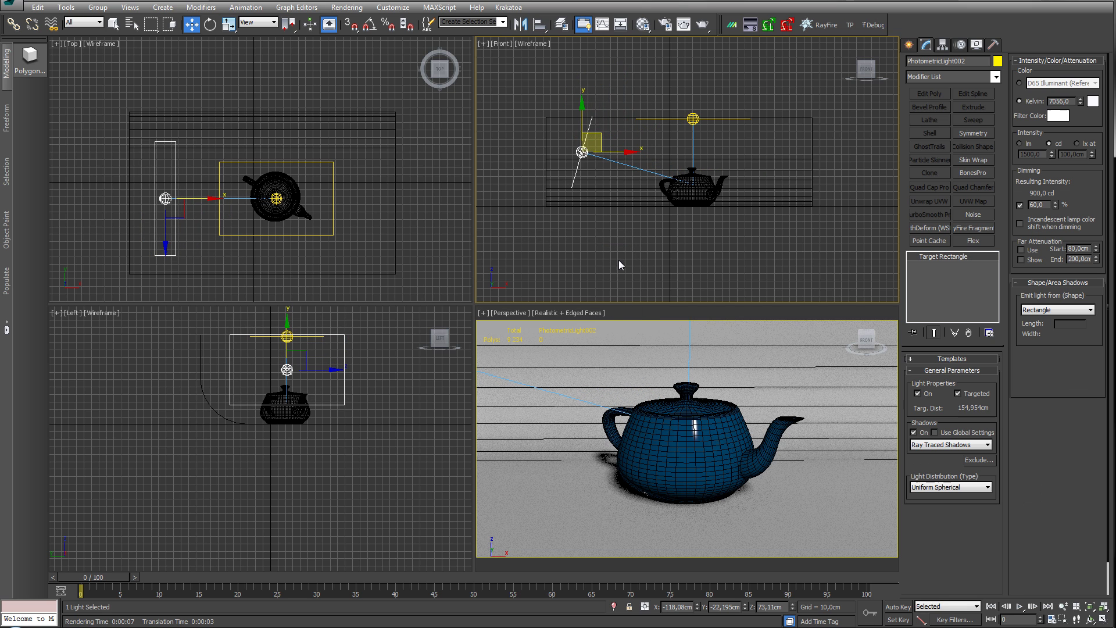
- Shift the left light to about X -149 cm, Z 68 cm and clone it as a copy at about X 211 cm, Z 64 cm
{"action": "mouse_move", "coordinate": [591, 134]}
{"action": "left_mouse_down"}
{"action": "mouse_move", "coordinate": [600, 141]}
{"action": "mouse_move", "coordinate": [568, 140]}
{"action": "mouse_move", "coordinate": [837, 141]}
{"action": "mouse_move", "coordinate": [829, 147]}
{"action": "left_mouse_up"}
{"action": "key", "text": "Return"}
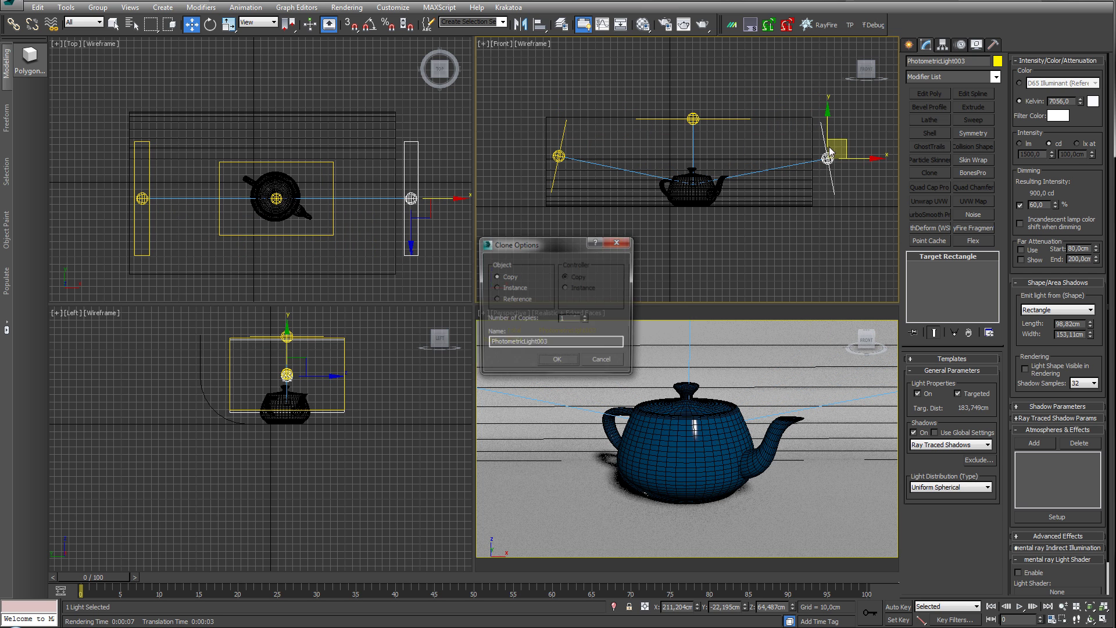
{"action": "left_click", "coordinate": [563, 361]}
- Render the perspective view with the overhead light and both side lights
{"action": "middle_click_drag", "start_coordinate": [745, 388], "coordinate": [738, 394]}
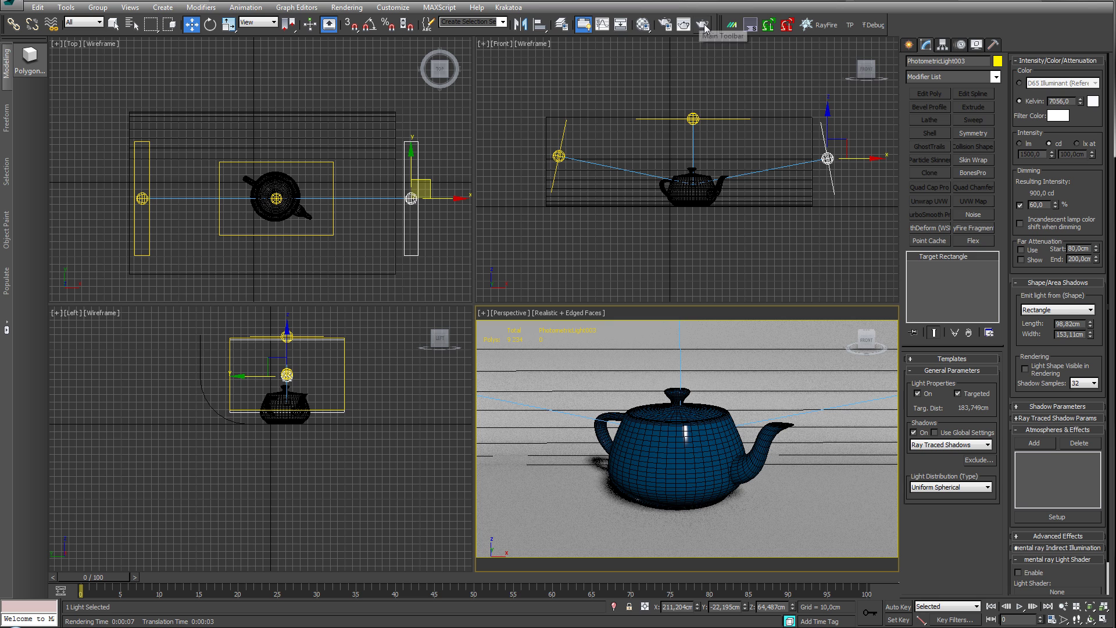
{"action": "left_click", "coordinate": [683, 24]}
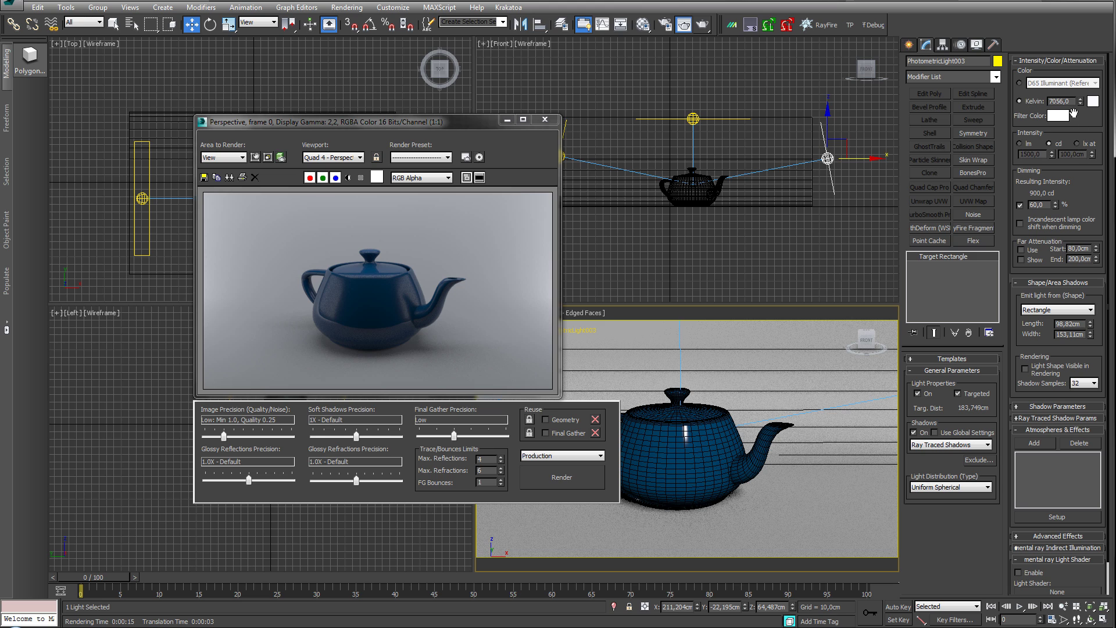
- Set the right light's color temperature to about 12842 Kelvin and the left light's to about 3009 Kelvin
{"action": "left_click_drag", "start_coordinate": [1081, 102], "coordinate": [1078, 53]}
{"action": "left_click", "coordinate": [563, 126]}
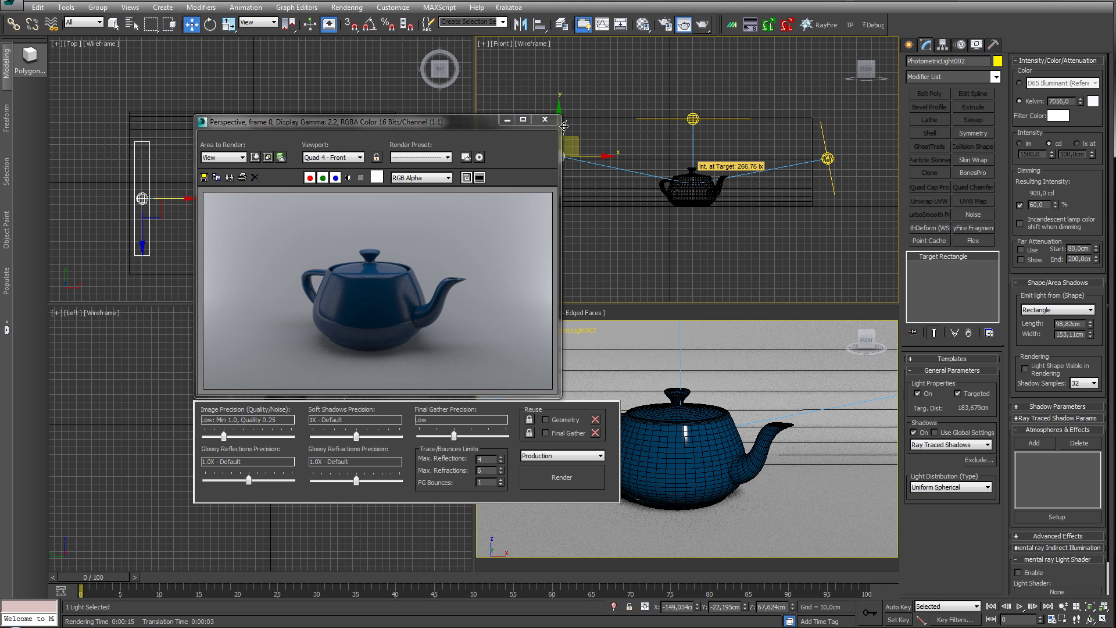
{"action": "mouse_move", "coordinate": [1080, 102]}
{"action": "left_mouse_down"}
{"action": "mouse_move", "coordinate": [1082, 169]}
{"action": "mouse_move", "coordinate": [1079, 121]}
{"action": "left_mouse_up"}
- Render the perspective view with the contrasting light colors and stop the render before it finishes
{"action": "left_click", "coordinate": [752, 351]}
{"action": "left_click", "coordinate": [556, 480]}
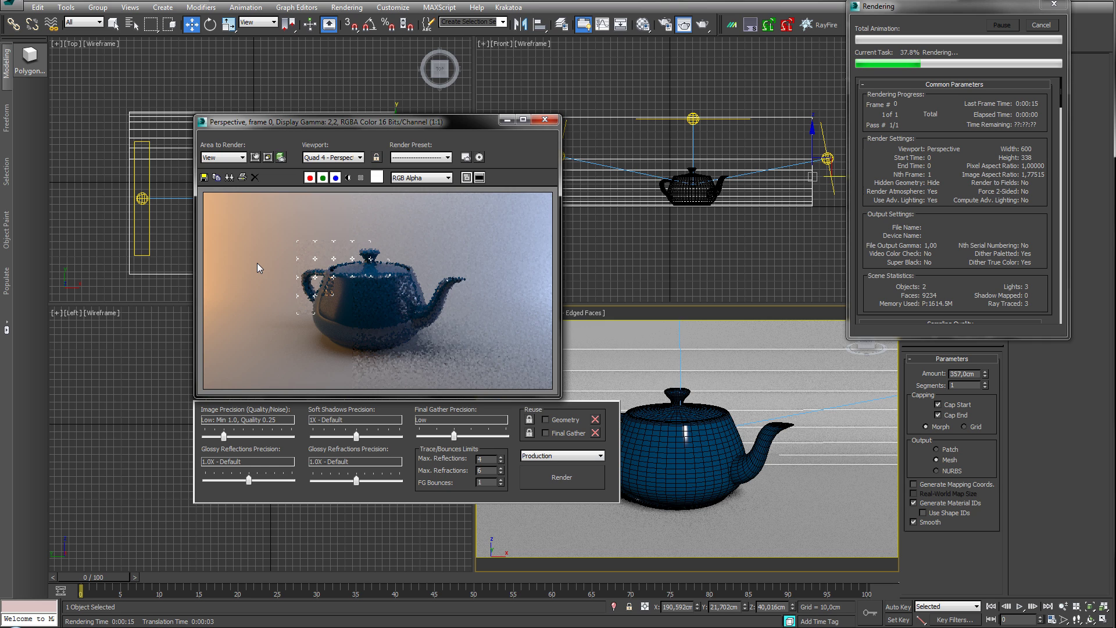
{"action": "left_click", "coordinate": [1035, 27]}
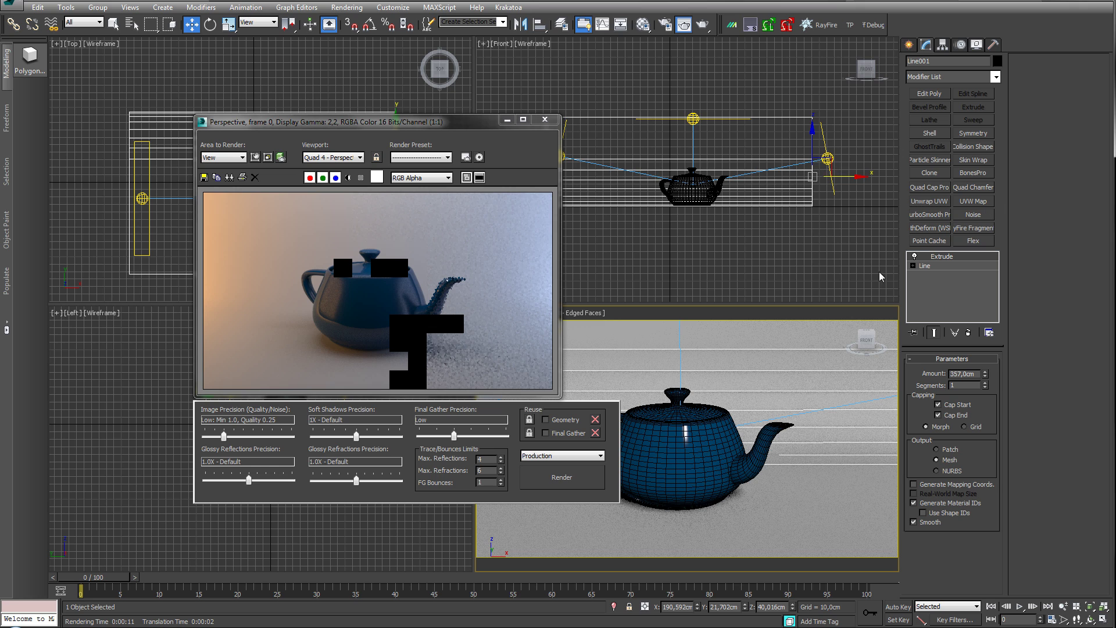
- Set the right light's dimming to 70.2% and its color temperature to about 7191 Kelvin
{"action": "left_click", "coordinate": [824, 165]}
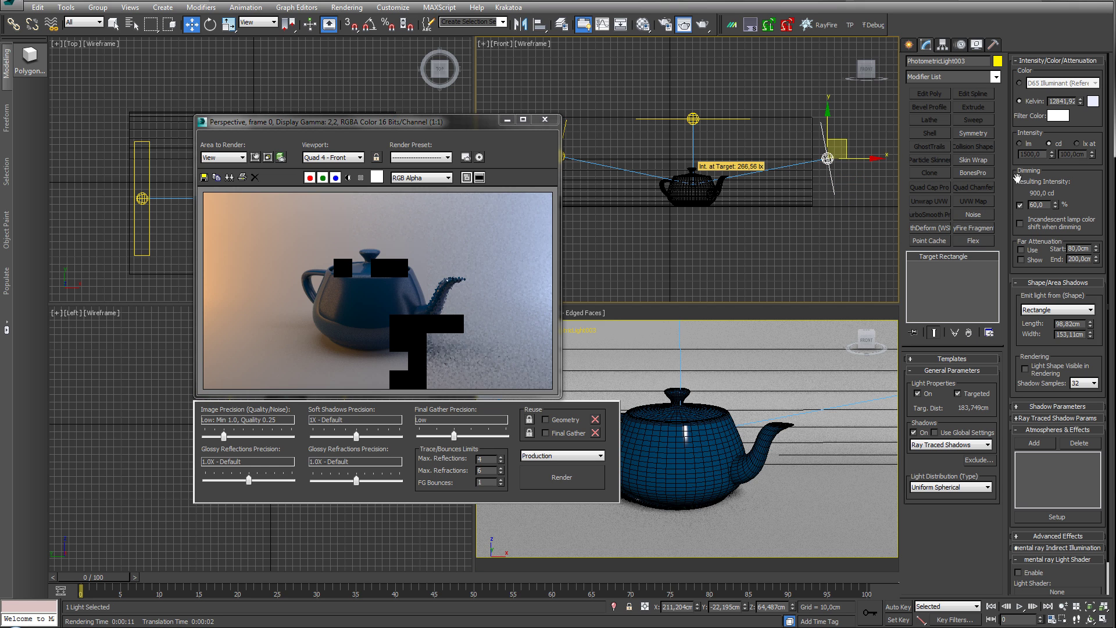
{"action": "left_click_drag", "start_coordinate": [1056, 205], "coordinate": [1055, 195]}
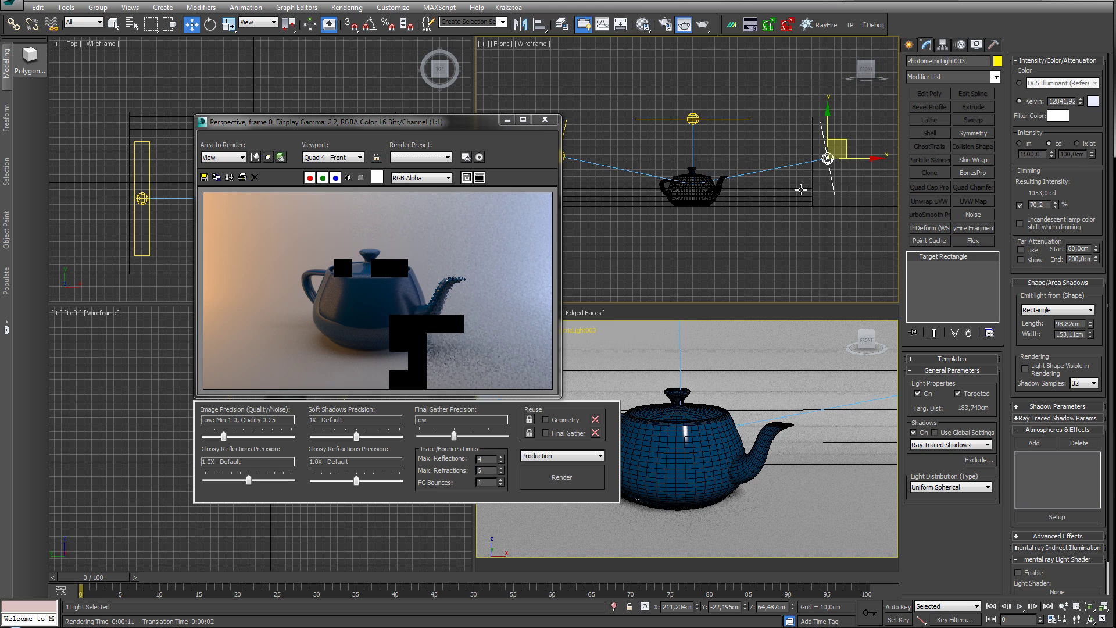
{"action": "left_click_drag", "start_coordinate": [1080, 101], "coordinate": [1082, 128]}
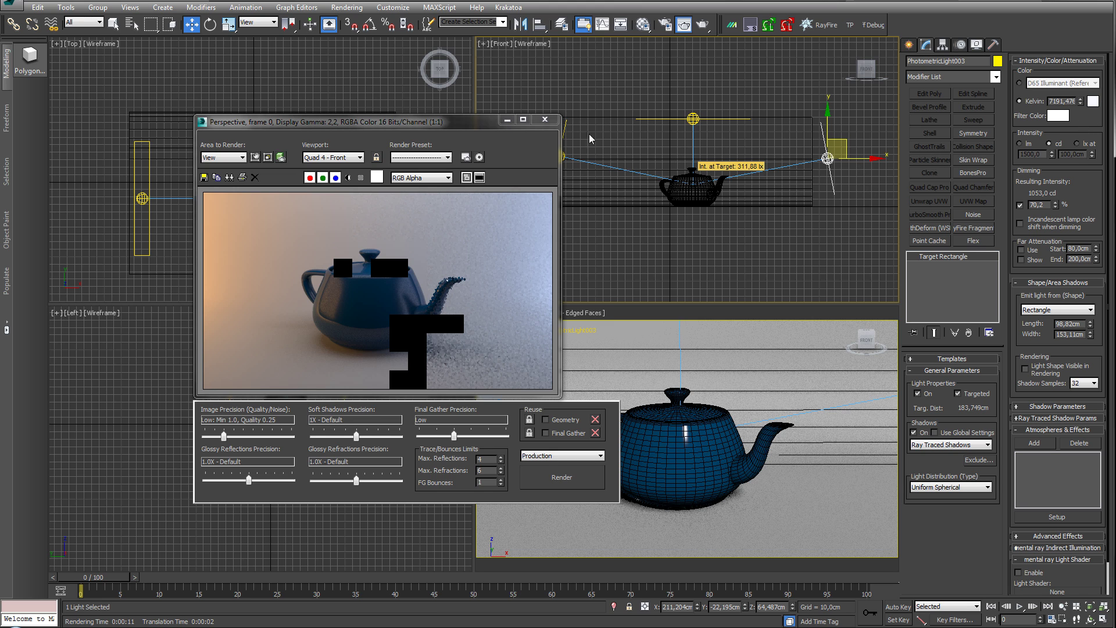
- Set the left light's color temperature to about 4831 Kelvin and render the perspective view again
{"action": "left_click", "coordinate": [565, 123]}
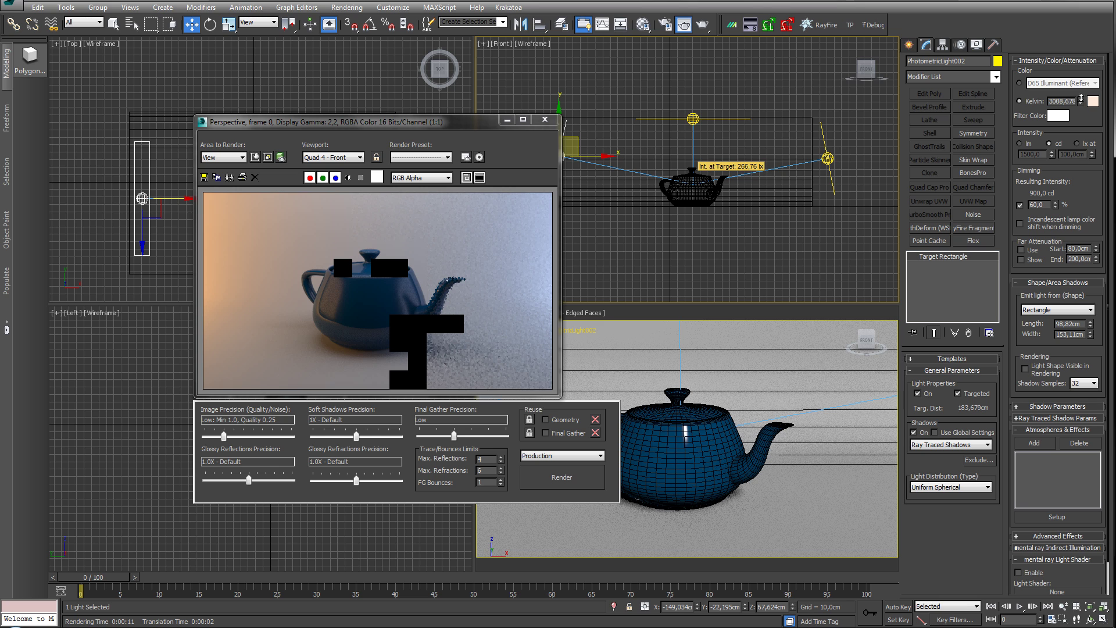
{"action": "left_click_drag", "start_coordinate": [1078, 72], "coordinate": [1078, 62]}
{"action": "left_click", "coordinate": [789, 343]}
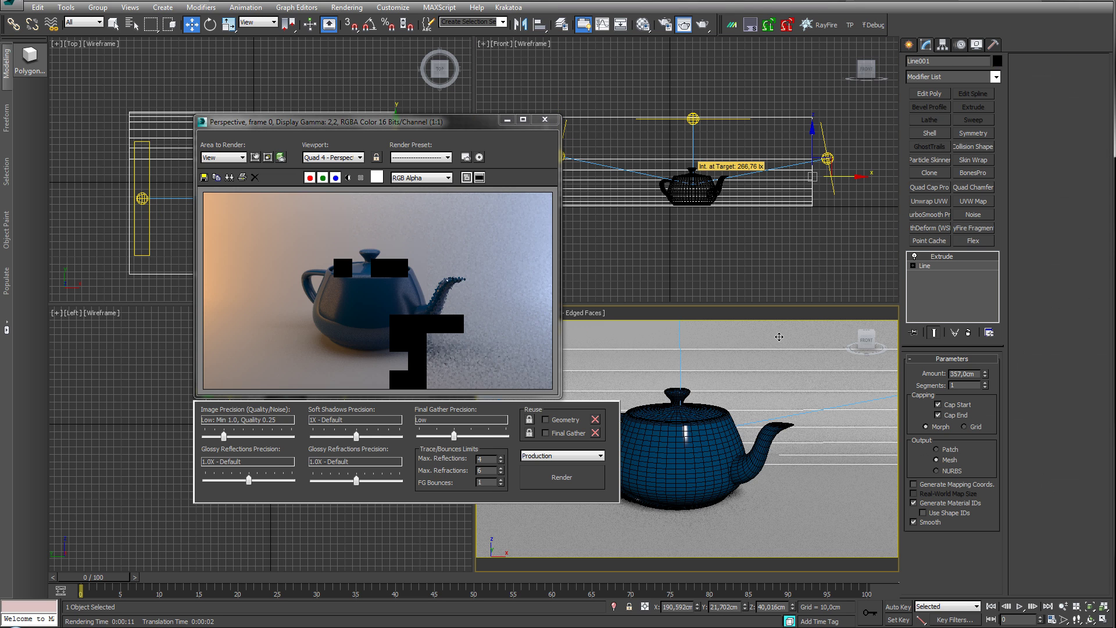
{"action": "left_click", "coordinate": [560, 477]}
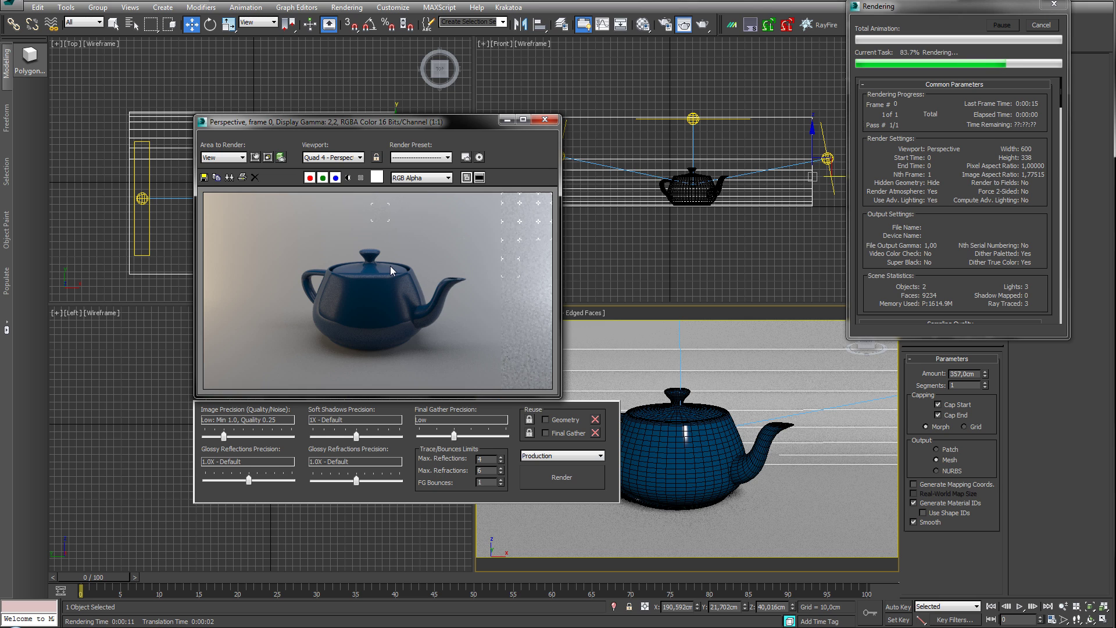
- Set the shadow samples of the right, overhead and left lights to 64, keeping the left light's shape hidden in rendering
{"action": "left_click", "coordinate": [827, 158]}
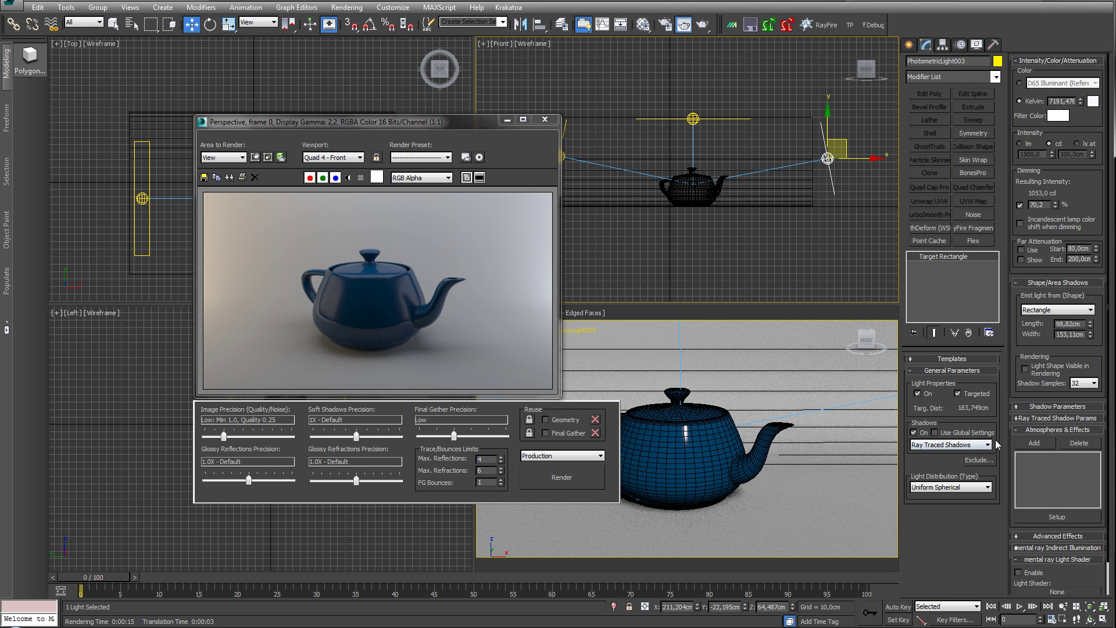
{"action": "left_click", "coordinate": [1084, 384]}
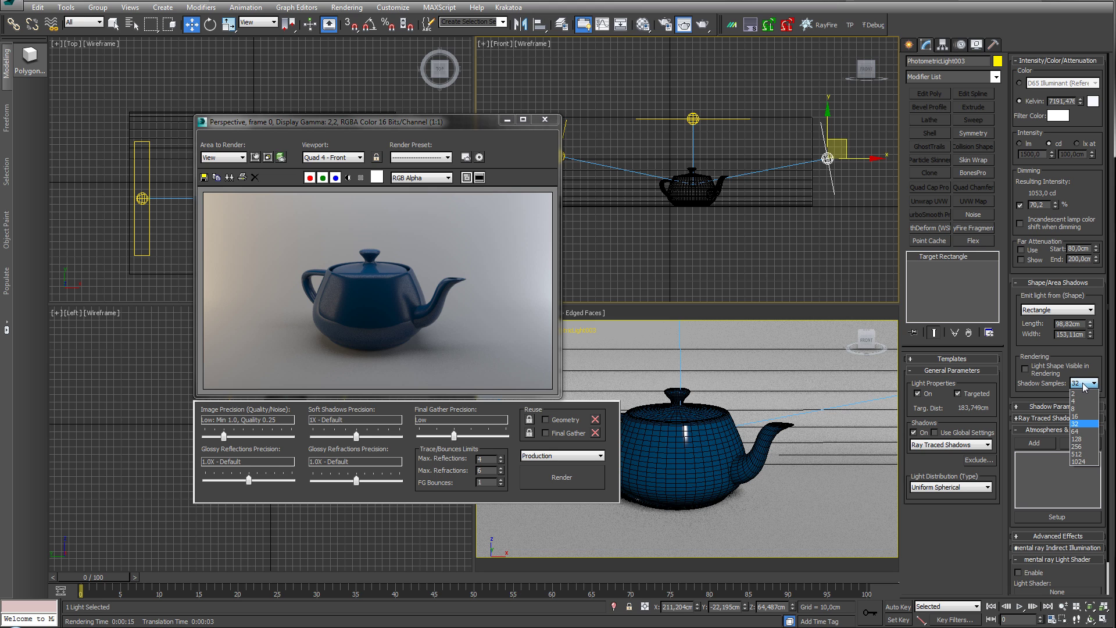
{"action": "left_click", "coordinate": [1080, 436]}
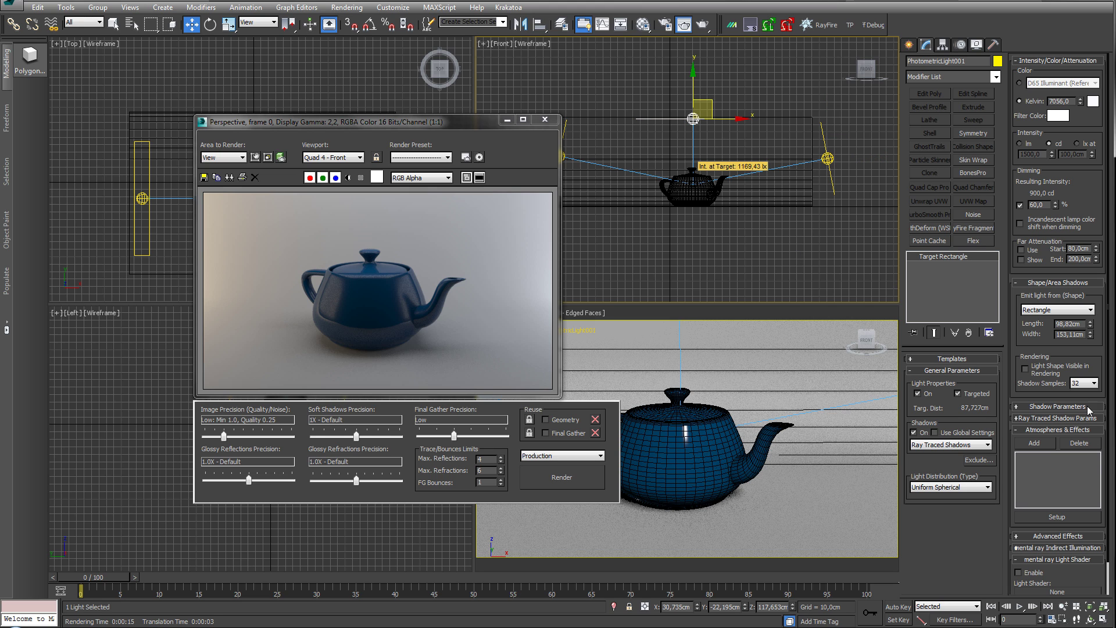
{"action": "left_click", "coordinate": [1084, 383]}
{"action": "left_click", "coordinate": [1081, 432]}
{"action": "left_click", "coordinate": [561, 156]}
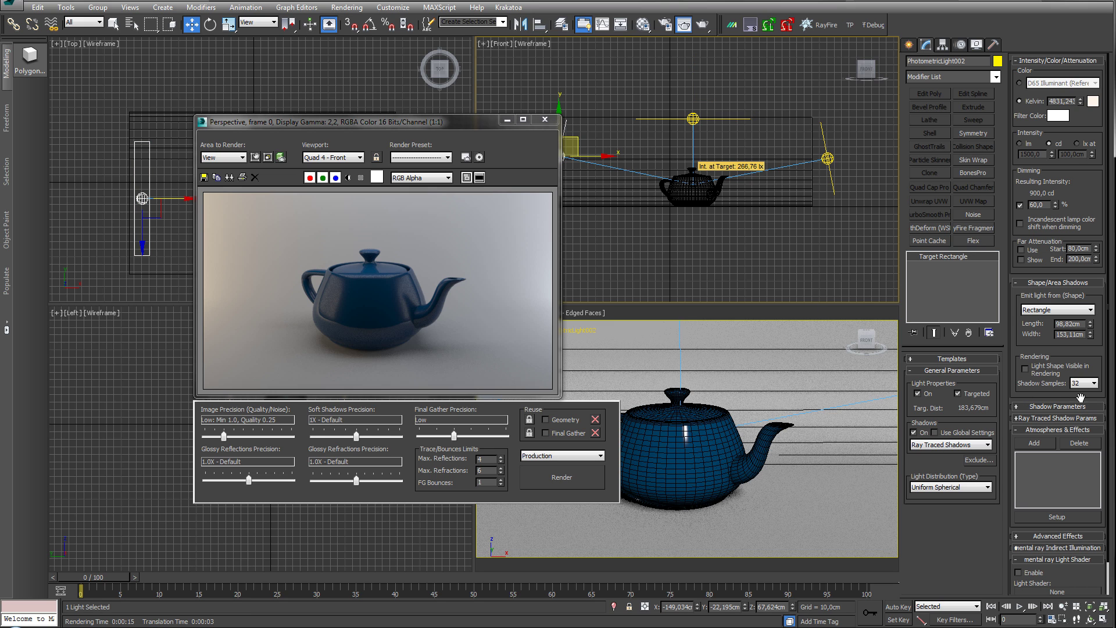
{"action": "left_click", "coordinate": [1024, 369]}
{"action": "left_click", "coordinate": [1084, 383]}
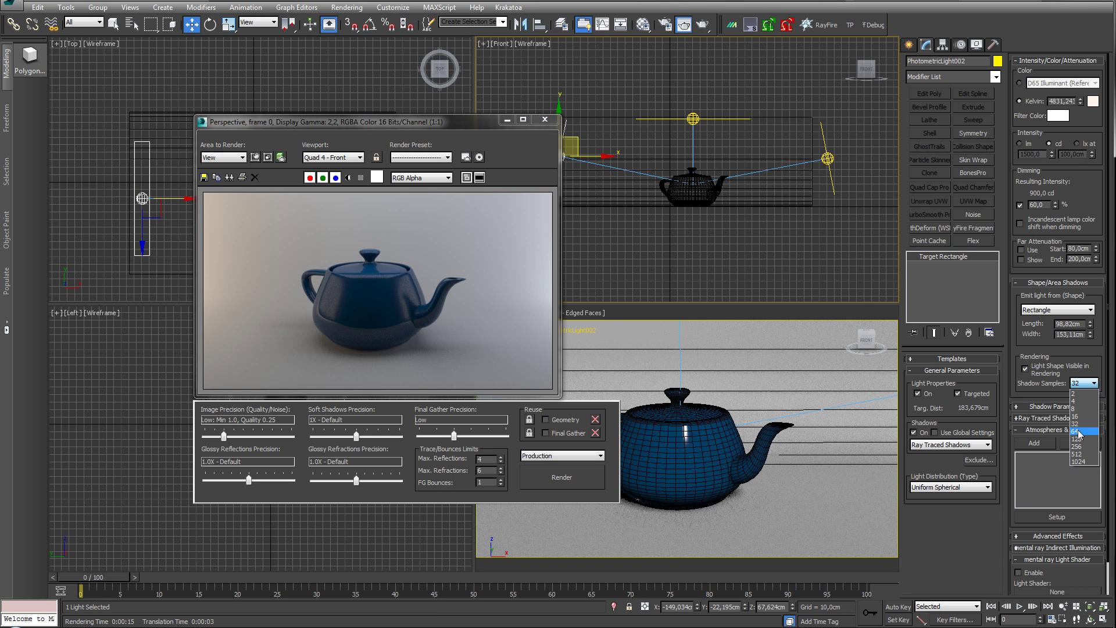
{"action": "left_click", "coordinate": [1078, 432]}
{"action": "left_click", "coordinate": [1026, 369]}
- Review the left light's Shadow Parameters
{"action": "scroll", "coordinate": [1037, 372], "scroll_direction": "down", "scroll_amount": 2}
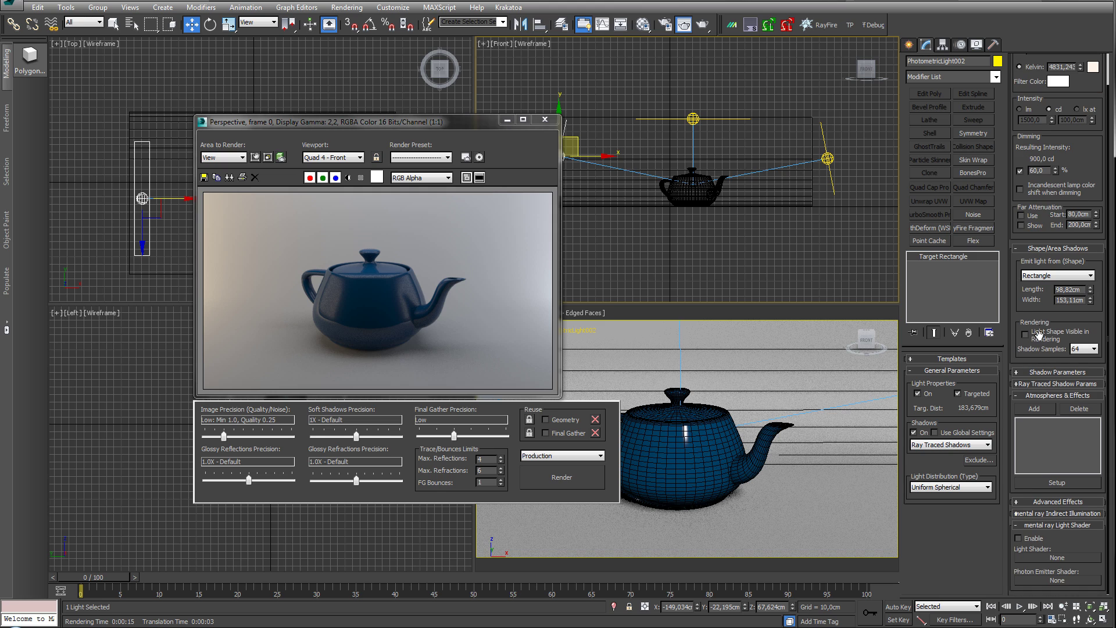
{"action": "left_click", "coordinate": [1049, 374]}
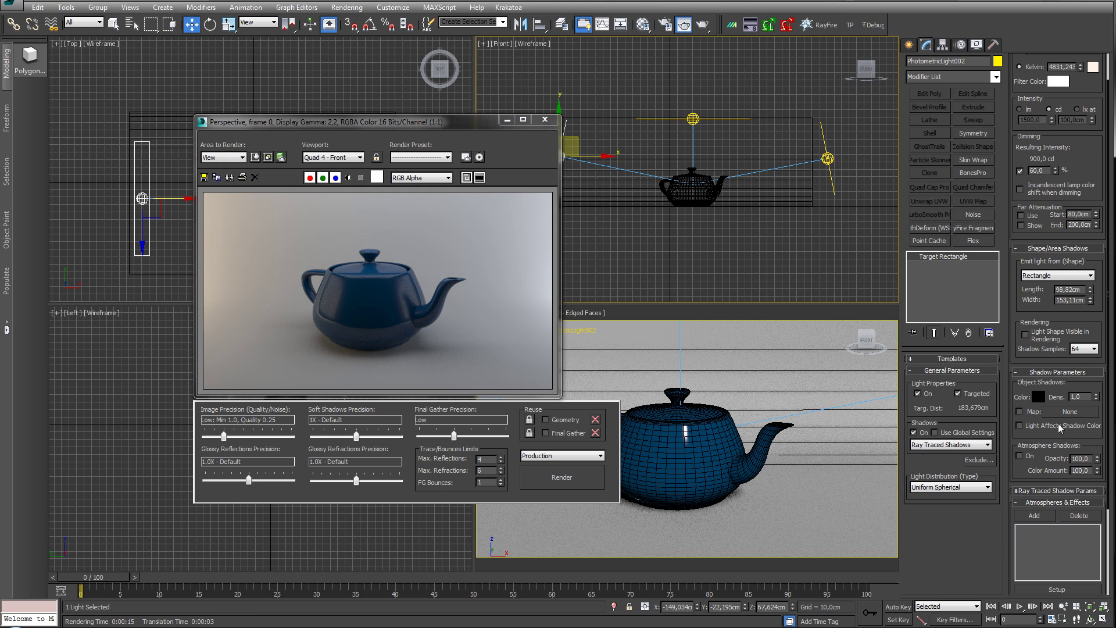
{"action": "left_click", "coordinate": [1049, 373]}
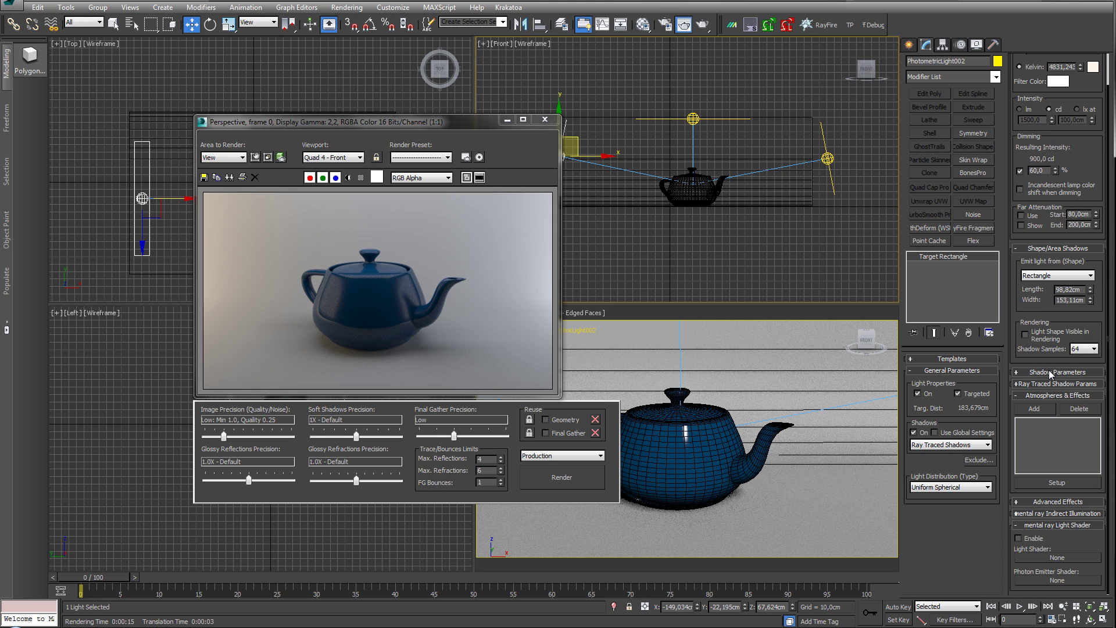
- Review the left light's Ray Traced Shadow Params and collapse its atmosphere, light shader and ray traced shadow settings
{"action": "left_click", "coordinate": [1041, 396]}
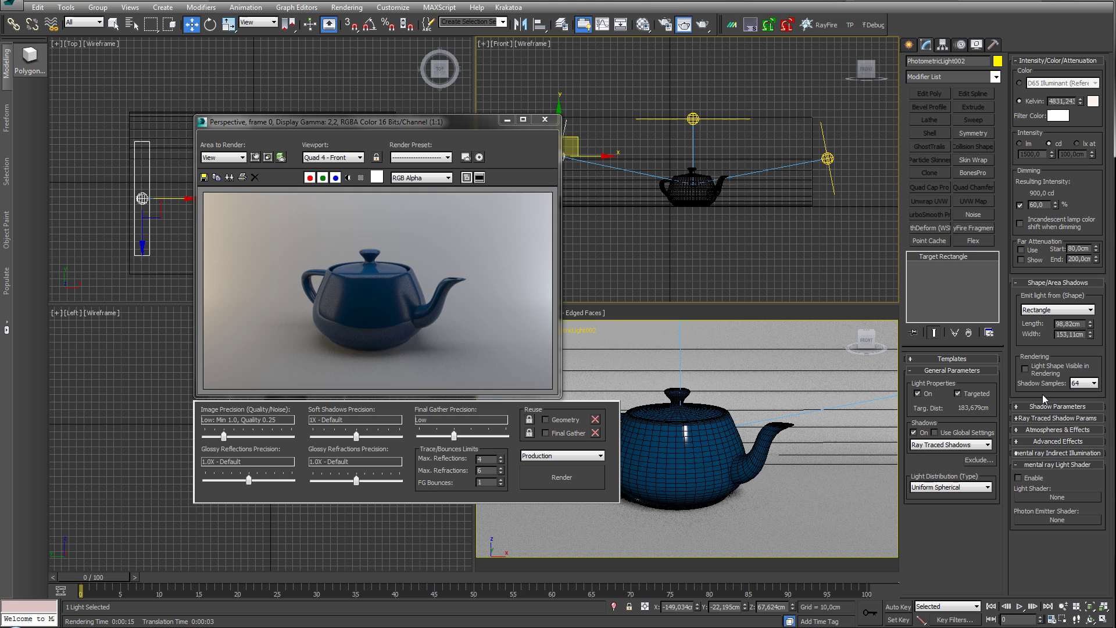
{"action": "left_click", "coordinate": [1041, 464]}
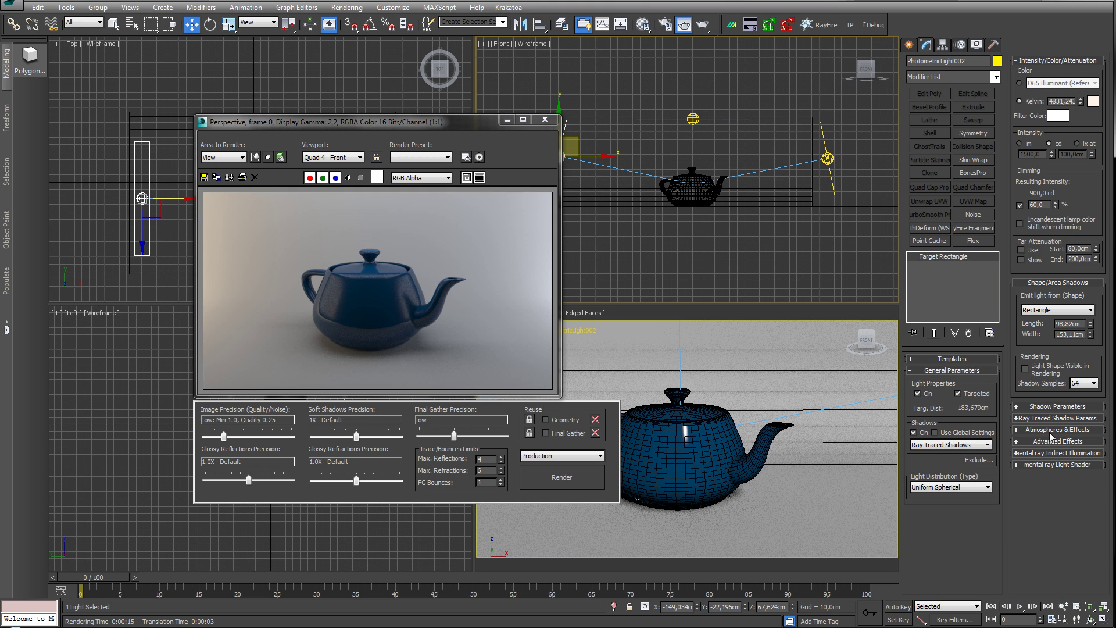
{"action": "left_click", "coordinate": [1050, 418]}
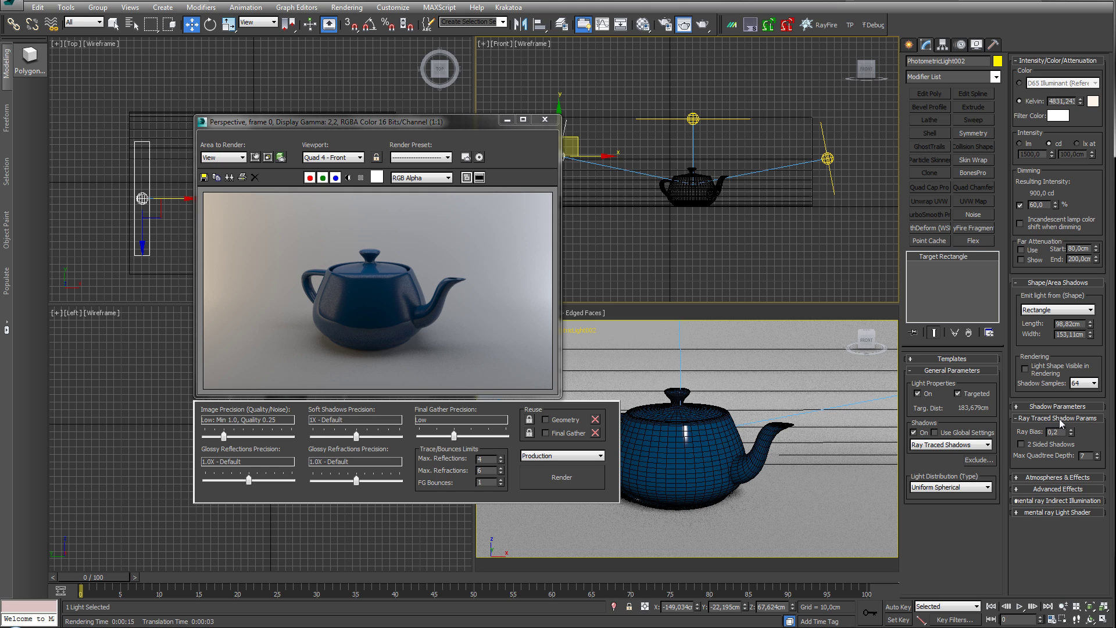
{"action": "left_click", "coordinate": [1049, 418]}
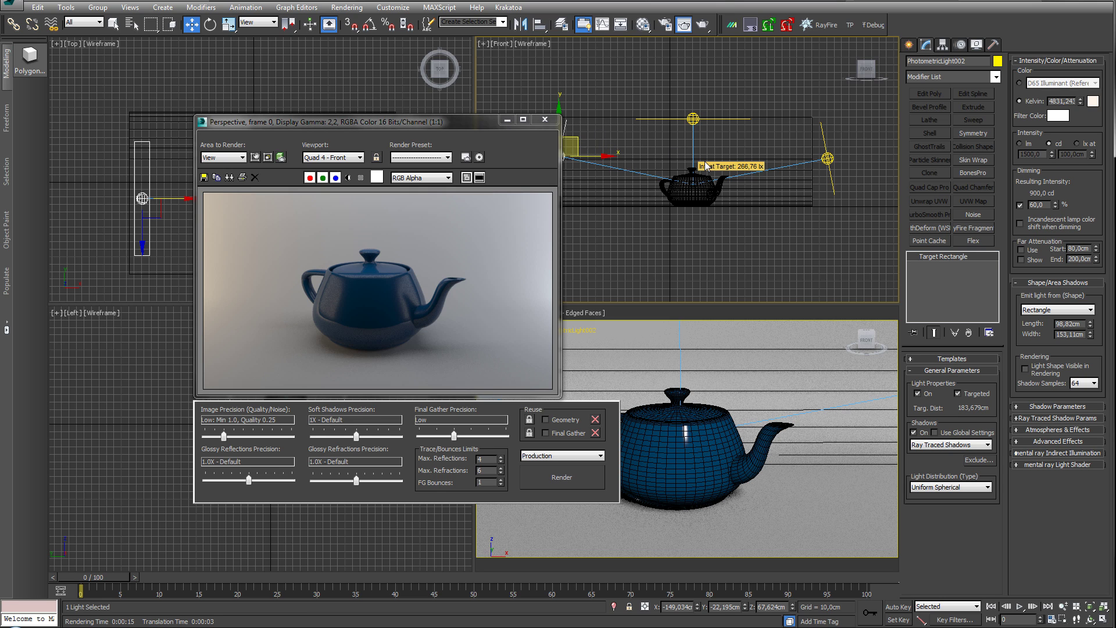
- Render the perspective view with soft shadows precision at 2X - High Quality and final gather precision at Medium
{"action": "left_click_drag", "start_coordinate": [1053, 205], "coordinate": [1053, 192]}
{"action": "left_click", "coordinate": [814, 349]}
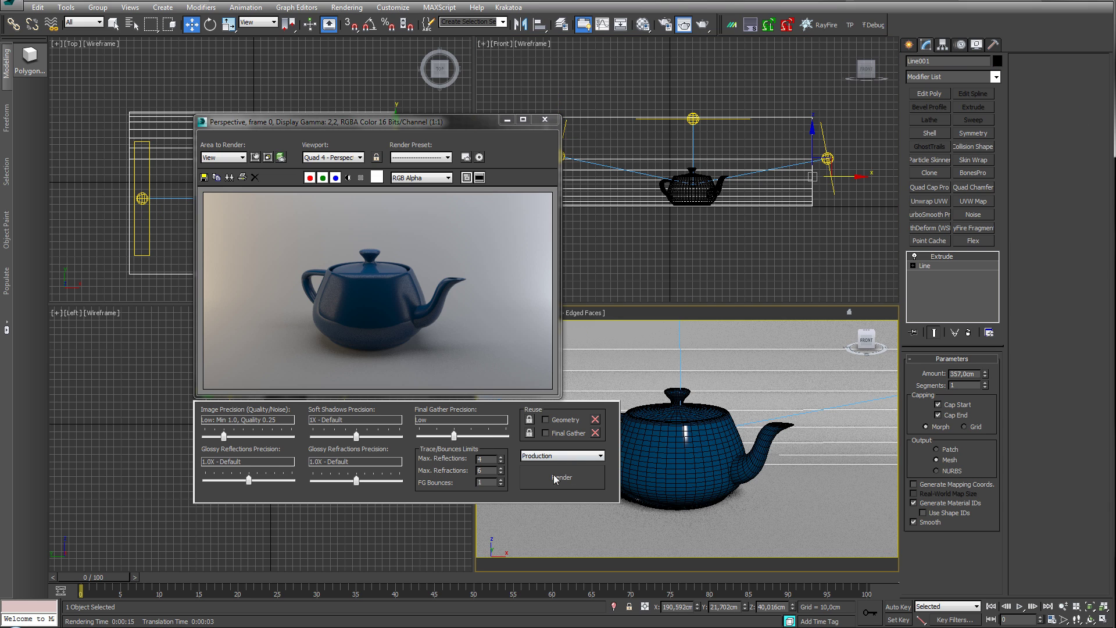
{"action": "left_click_drag", "start_coordinate": [356, 437], "coordinate": [372, 438]}
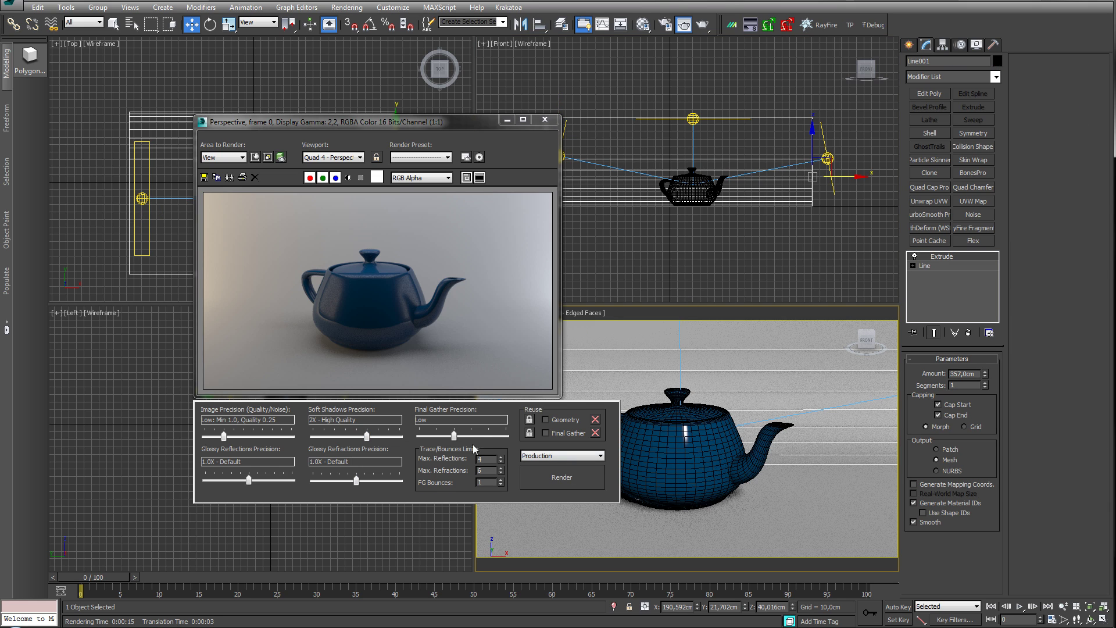
{"action": "left_click_drag", "start_coordinate": [453, 436], "coordinate": [471, 436]}
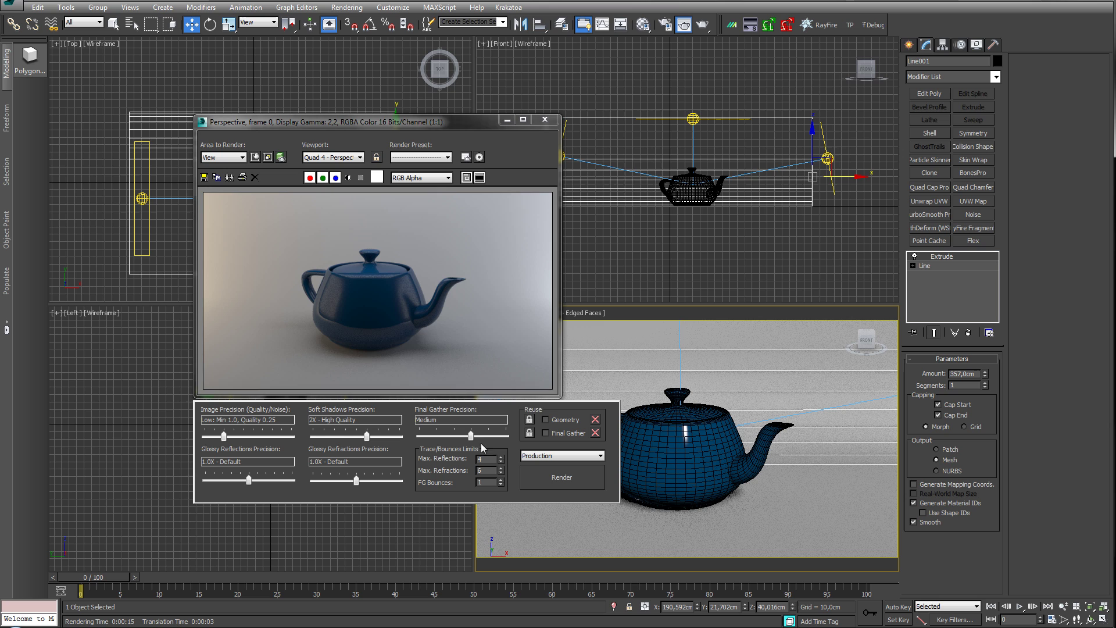
{"action": "left_click", "coordinate": [569, 477]}
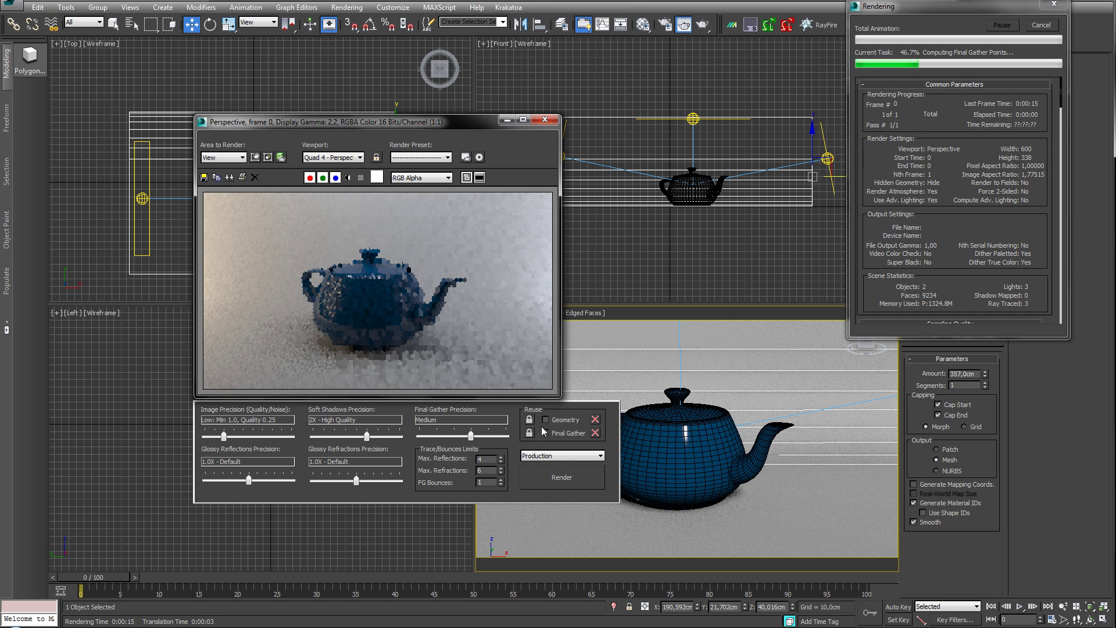
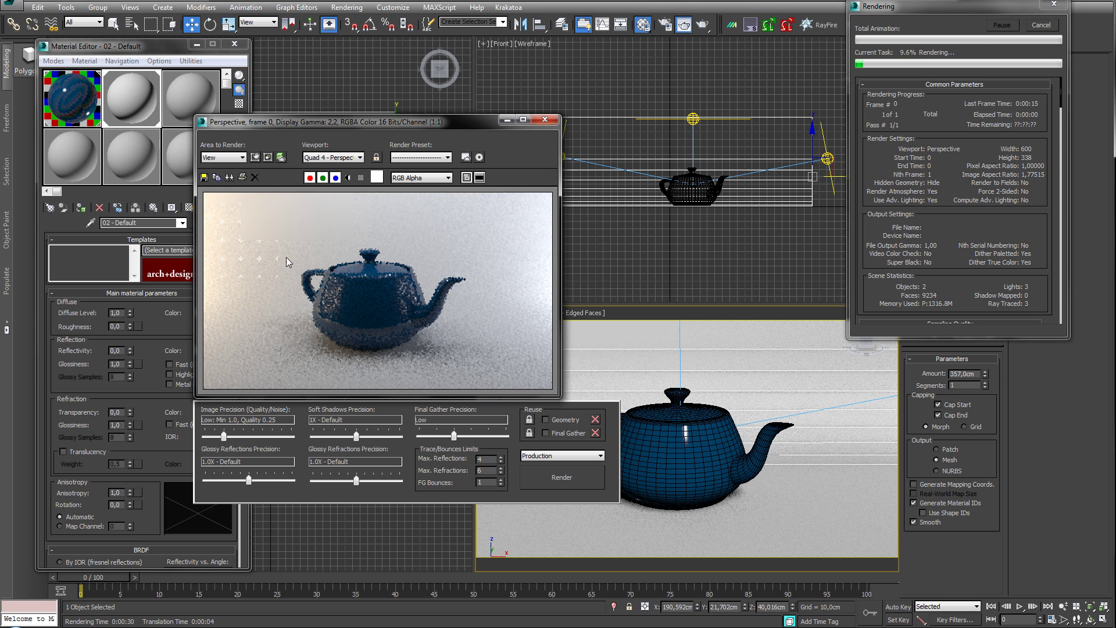
- Sample pixel colors across the backdrop and around the teapot in the rendered image
{"action": "right_click_drag", "start_coordinate": [238, 218], "coordinate": [228, 350]}
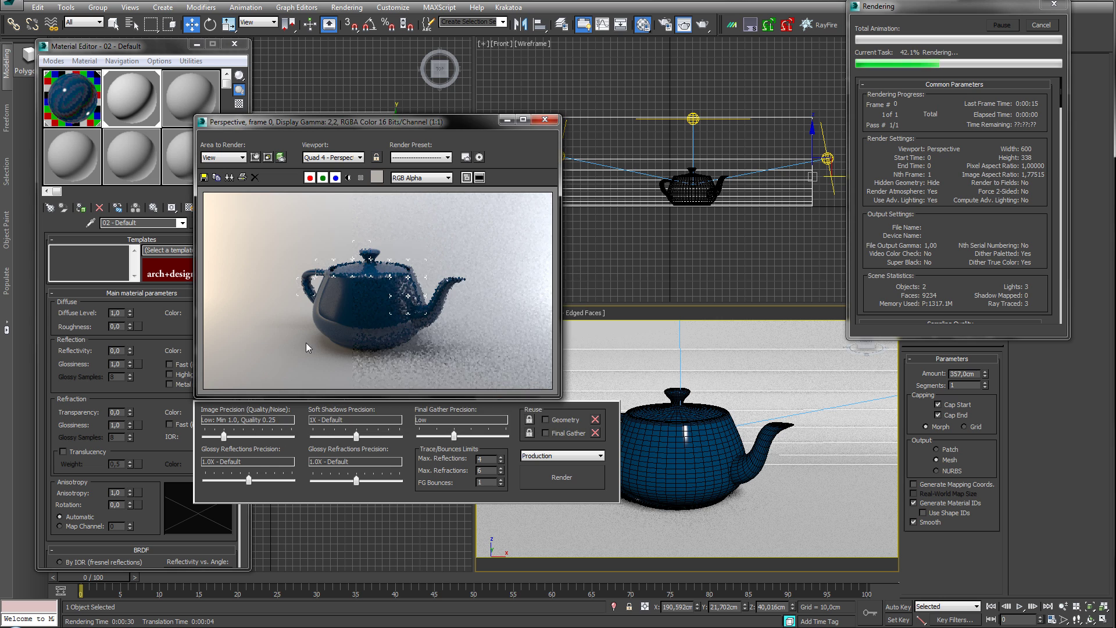
{"action": "right_click_drag", "start_coordinate": [308, 346], "coordinate": [407, 346]}
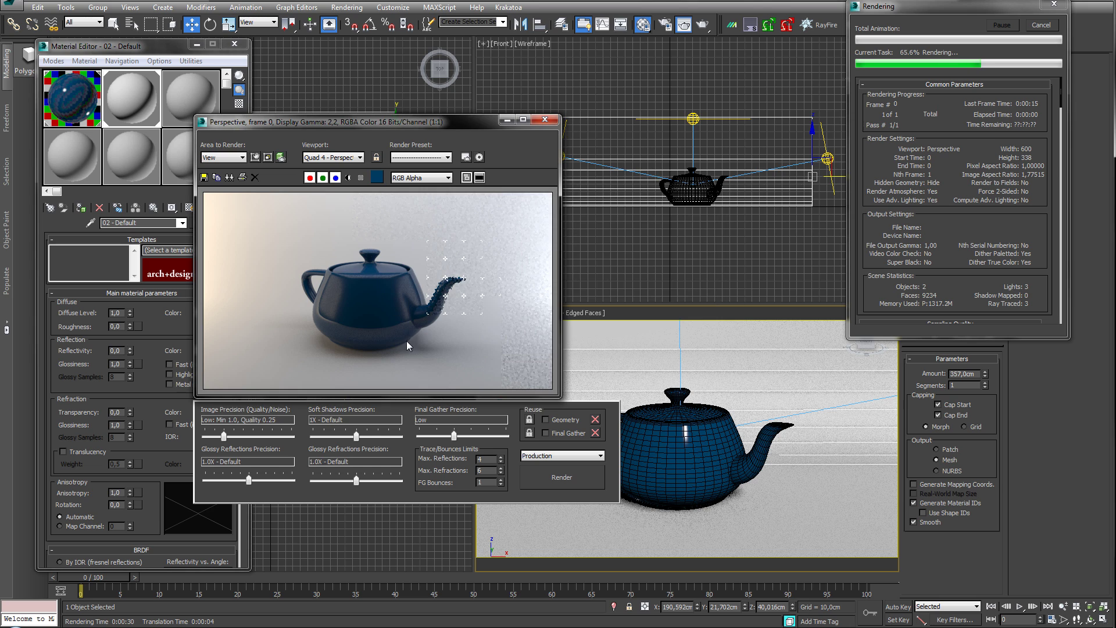
{"action": "right_click_drag", "start_coordinate": [494, 334], "coordinate": [497, 314]}
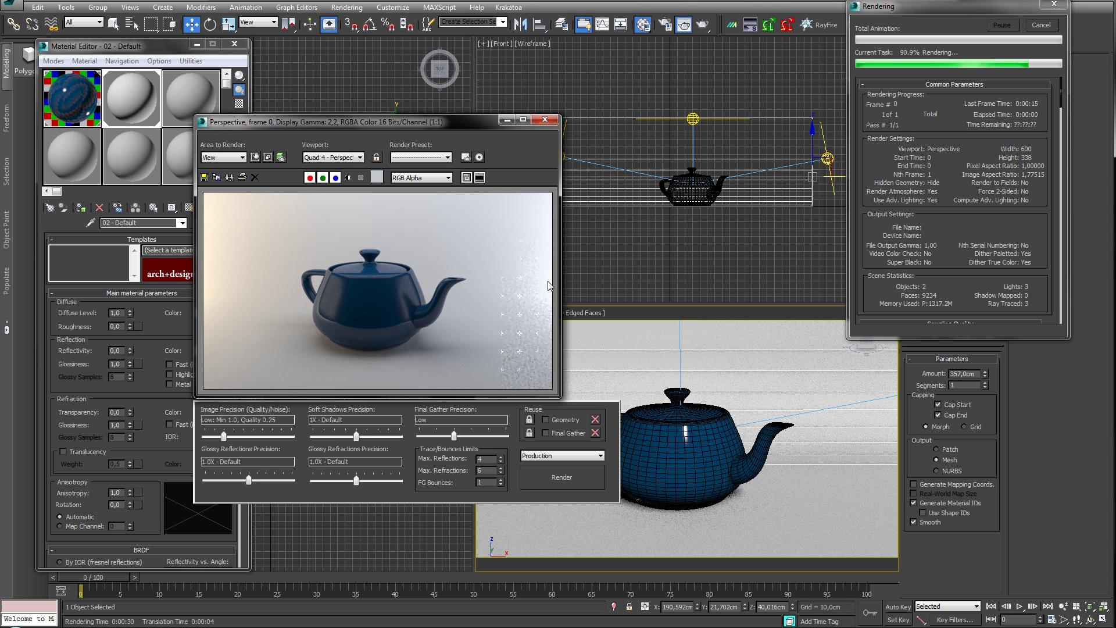
{"action": "mouse_move", "coordinate": [548, 288]}
{"action": "right_mouse_down"}
{"action": "mouse_move", "coordinate": [546, 300]}
{"action": "mouse_move", "coordinate": [543, 262]}
{"action": "mouse_move", "coordinate": [544, 302]}
{"action": "mouse_move", "coordinate": [545, 278]}
{"action": "right_mouse_up"}
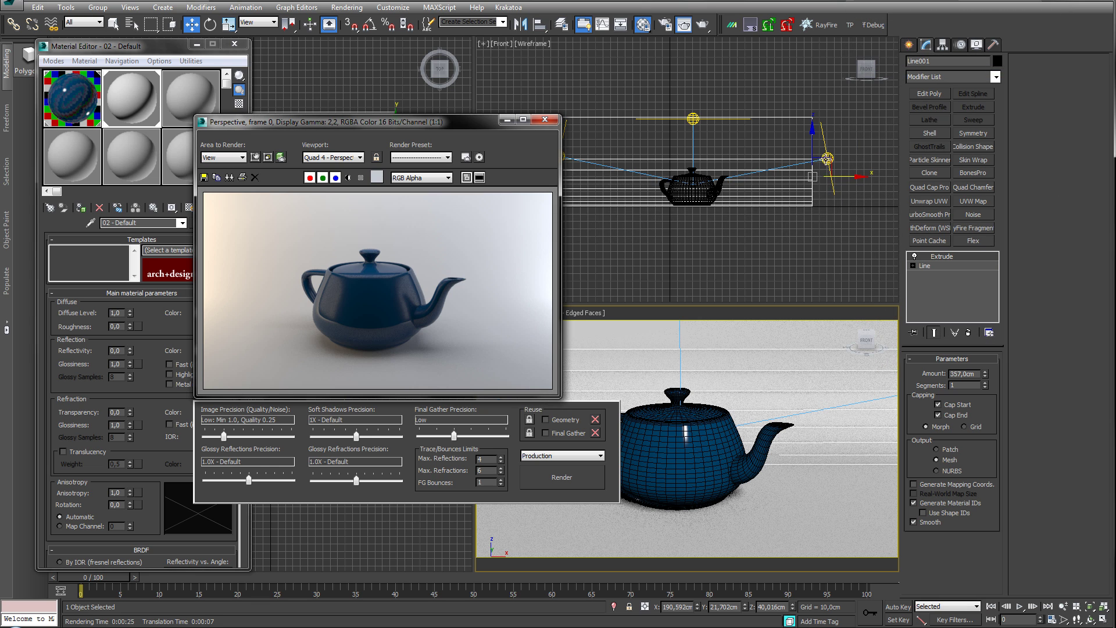
- Set the right light's dimming to 65.988% and return to the perspective view
{"action": "left_click", "coordinate": [827, 158]}
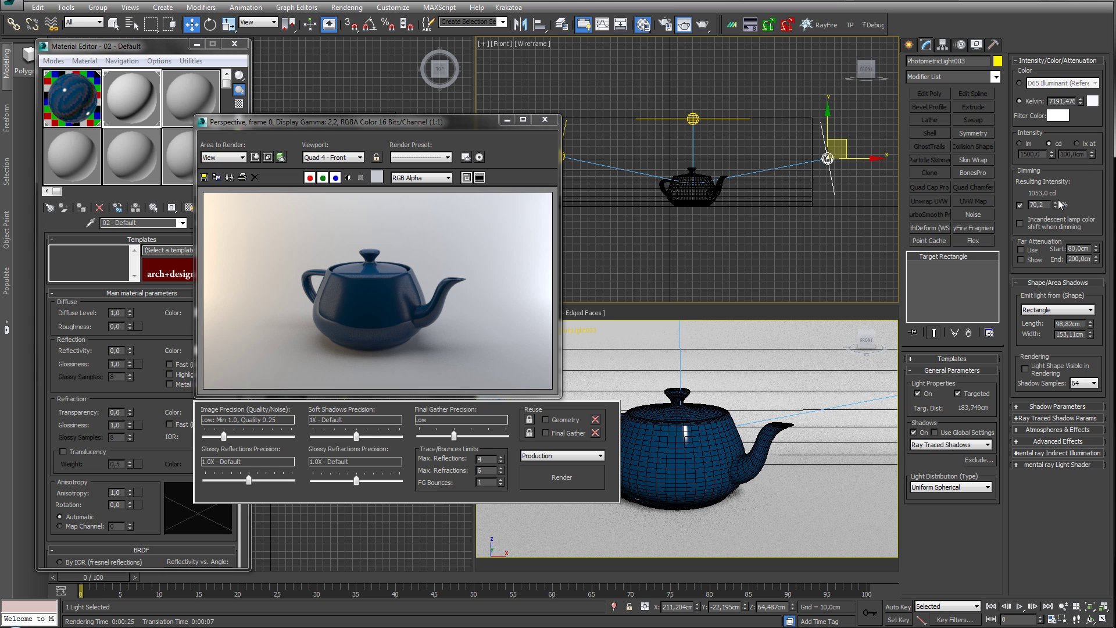
{"action": "left_click_drag", "start_coordinate": [1057, 207], "coordinate": [1057, 212]}
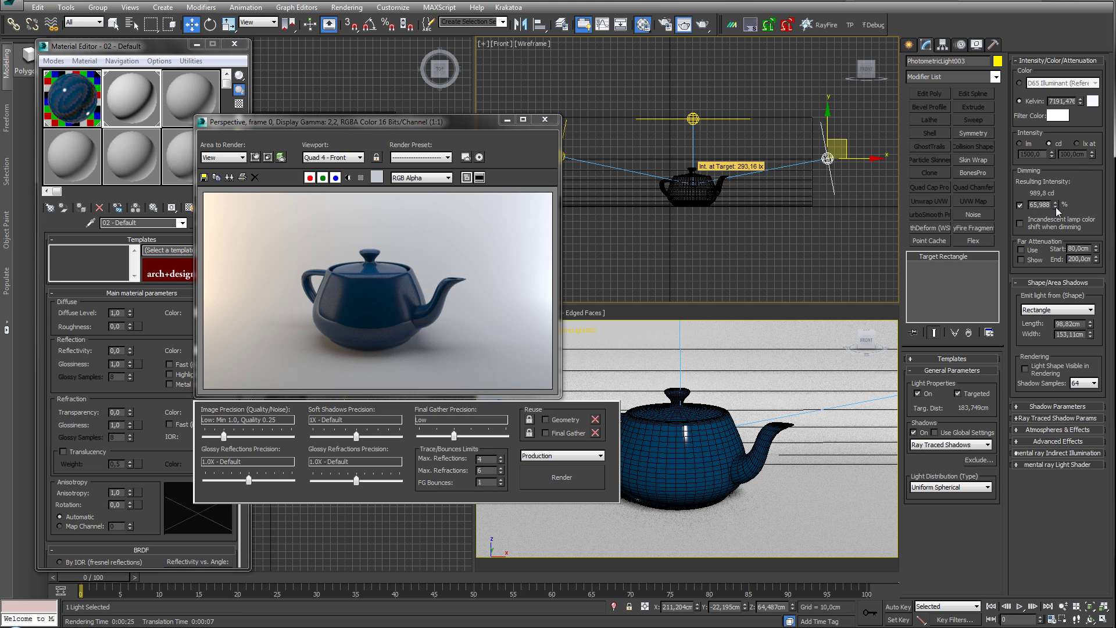
{"action": "left_click", "coordinate": [746, 363]}
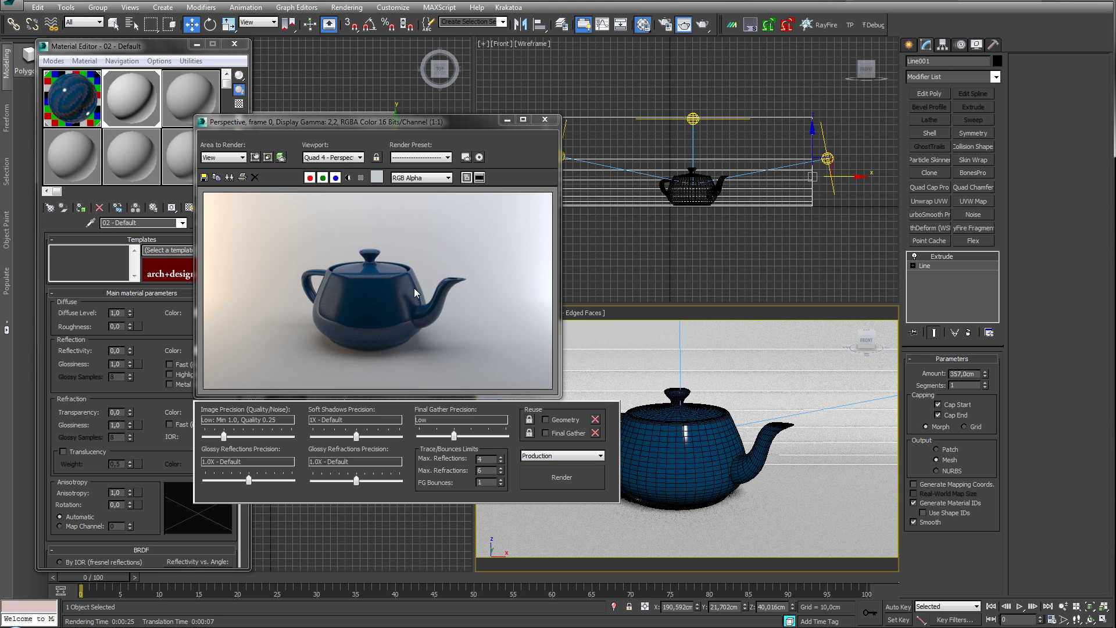